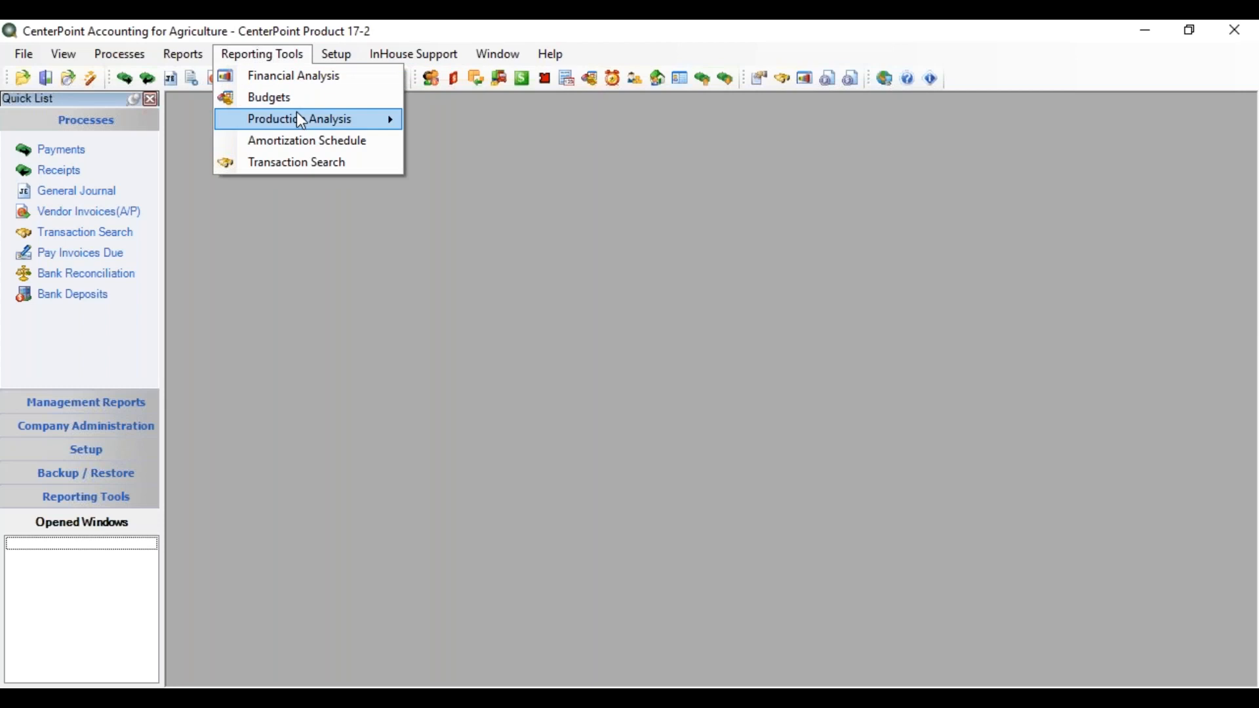
Step: Open the crop production analysis PC Details Inc State & WIP and review its analysis properties without changing them
left_click(458, 122)
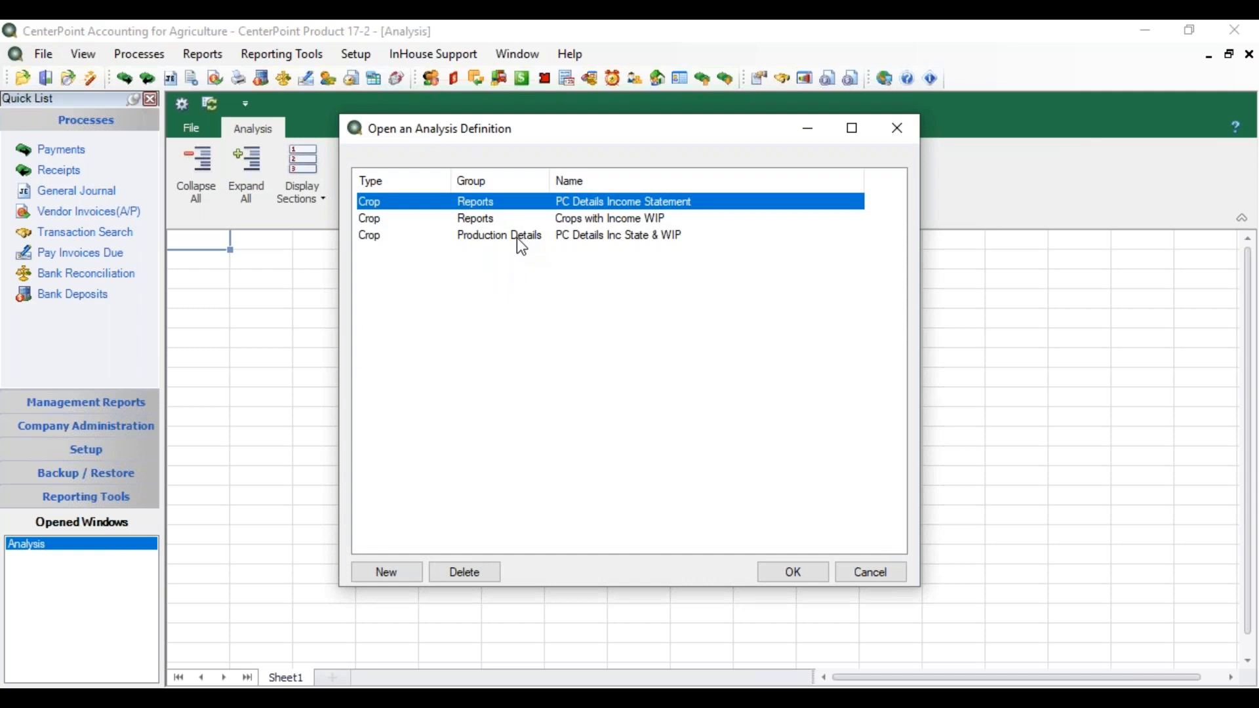
double_click(517, 238)
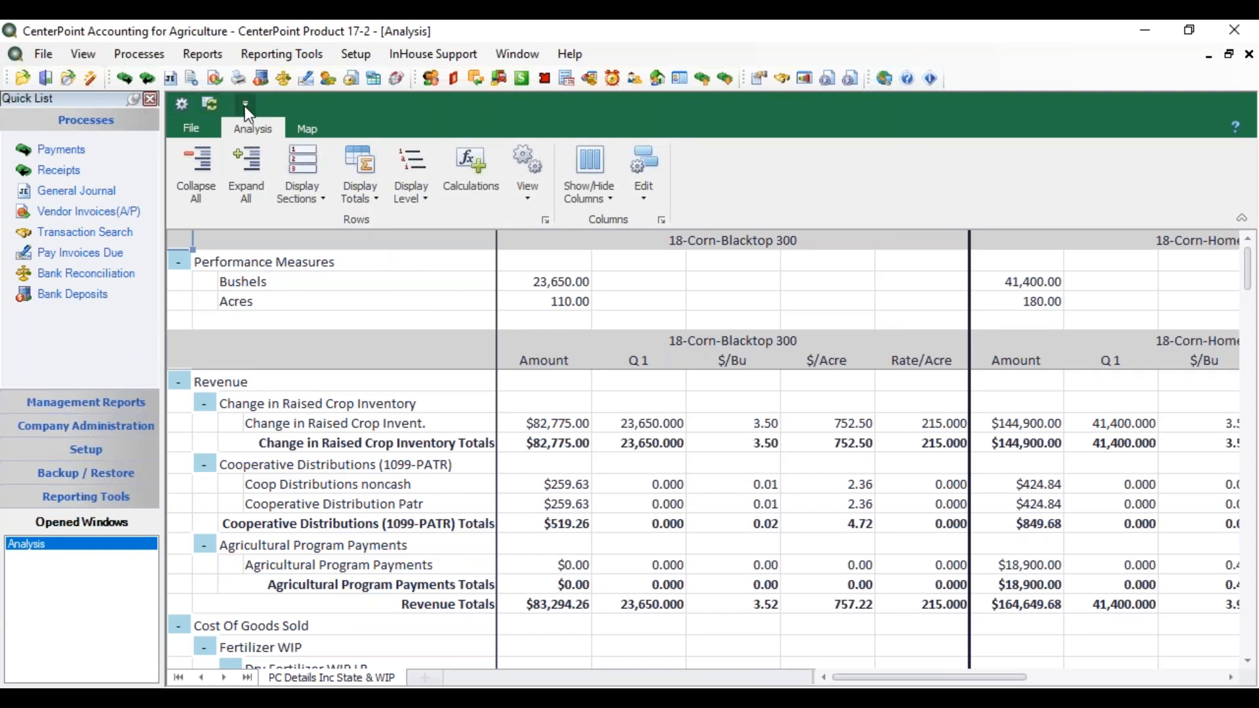
left_click(182, 107)
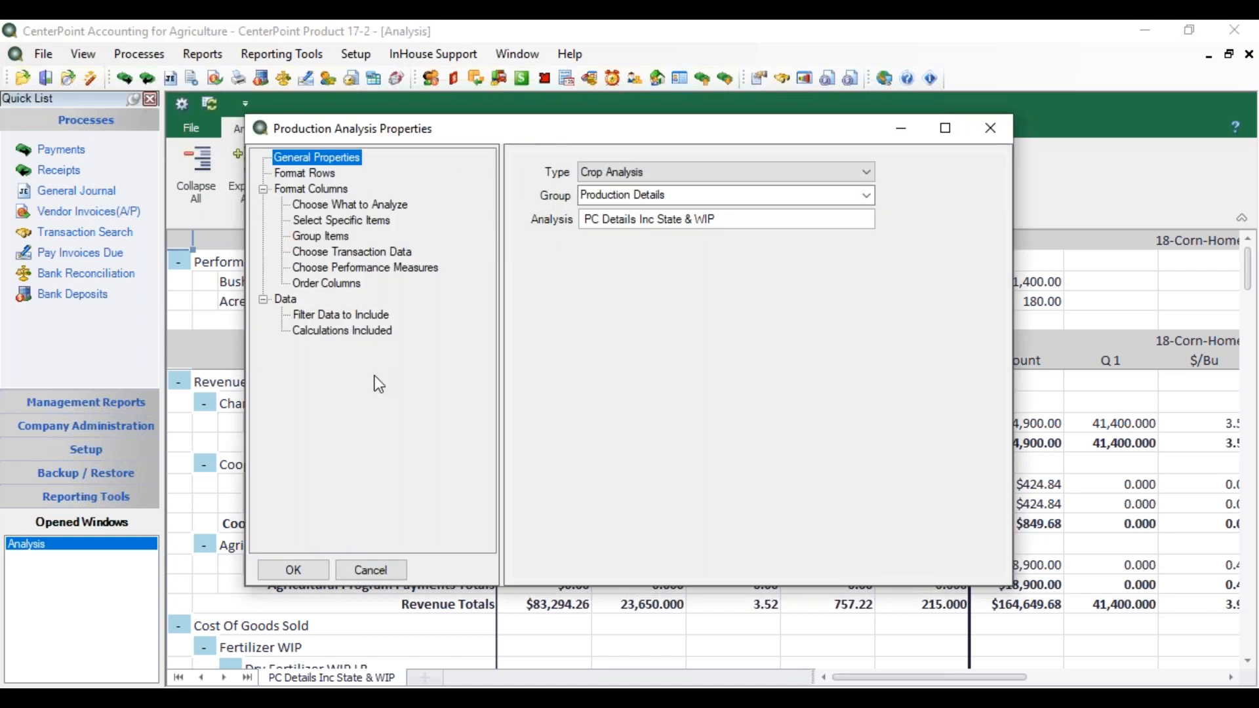
left_click(369, 570)
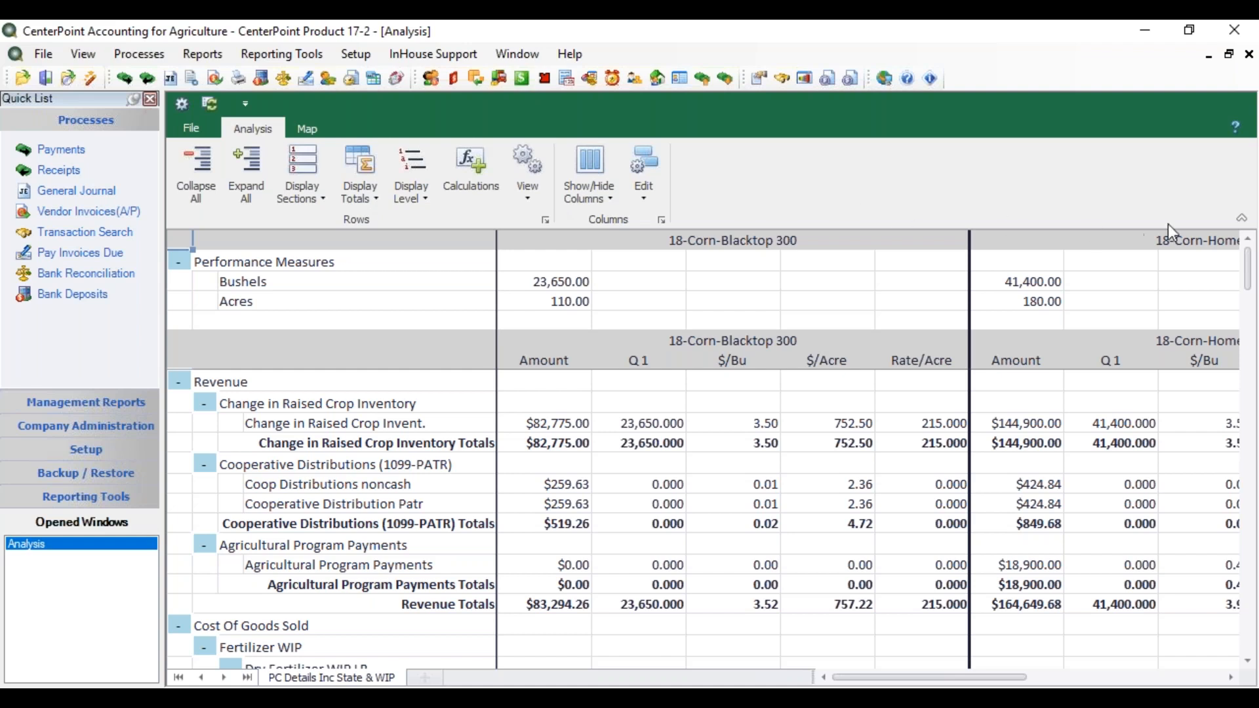
Step: Switch to the simplified ribbon and back, and move the Quick Access Toolbar below the ribbon and back above it
left_click(1243, 221)
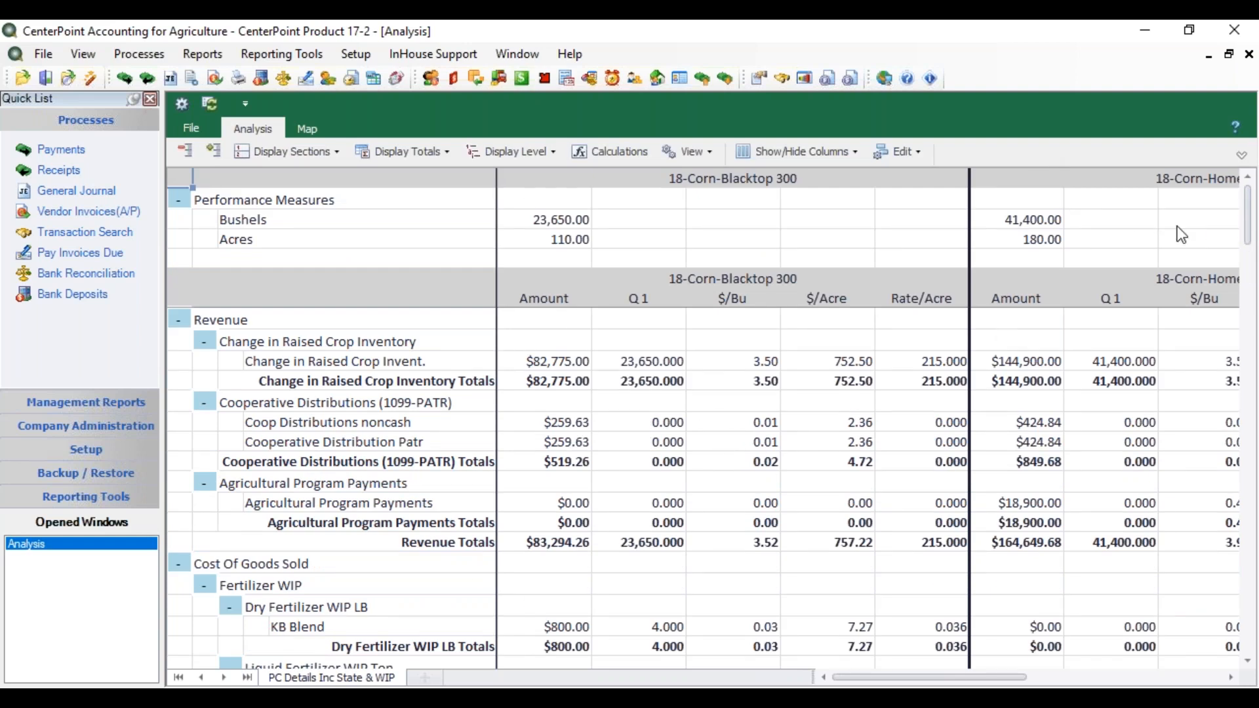
left_click(1241, 155)
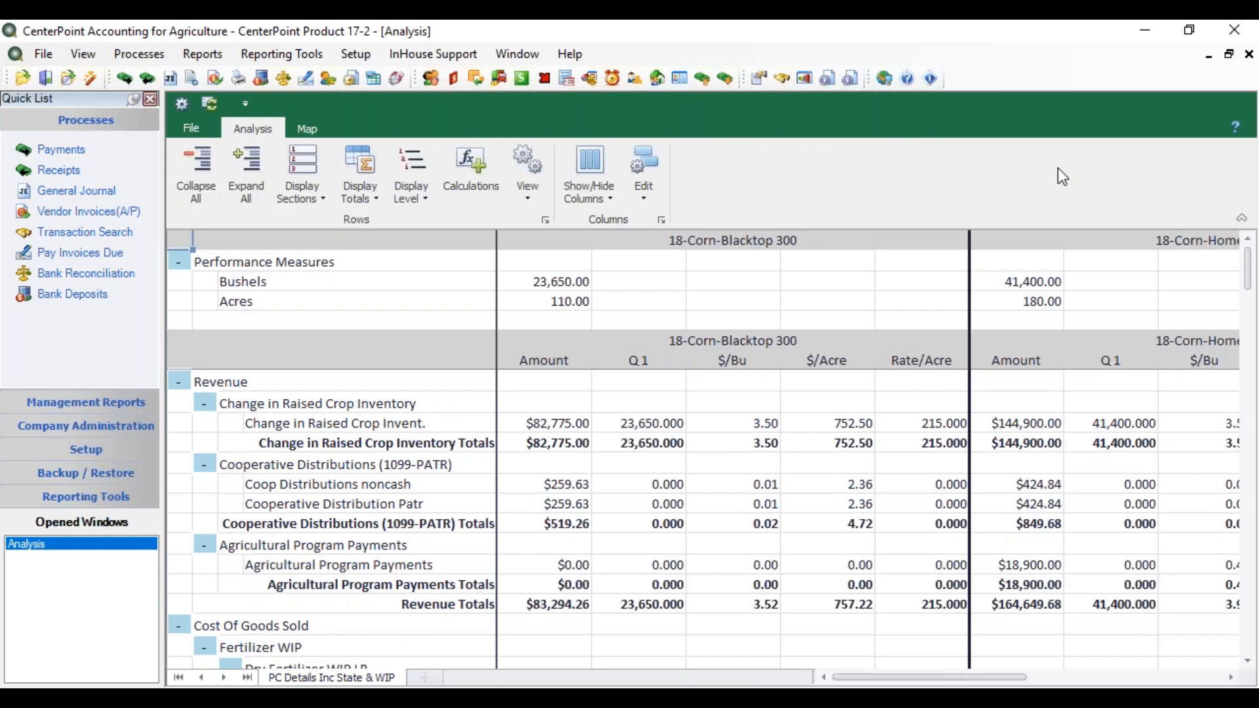
right_click(837, 173)
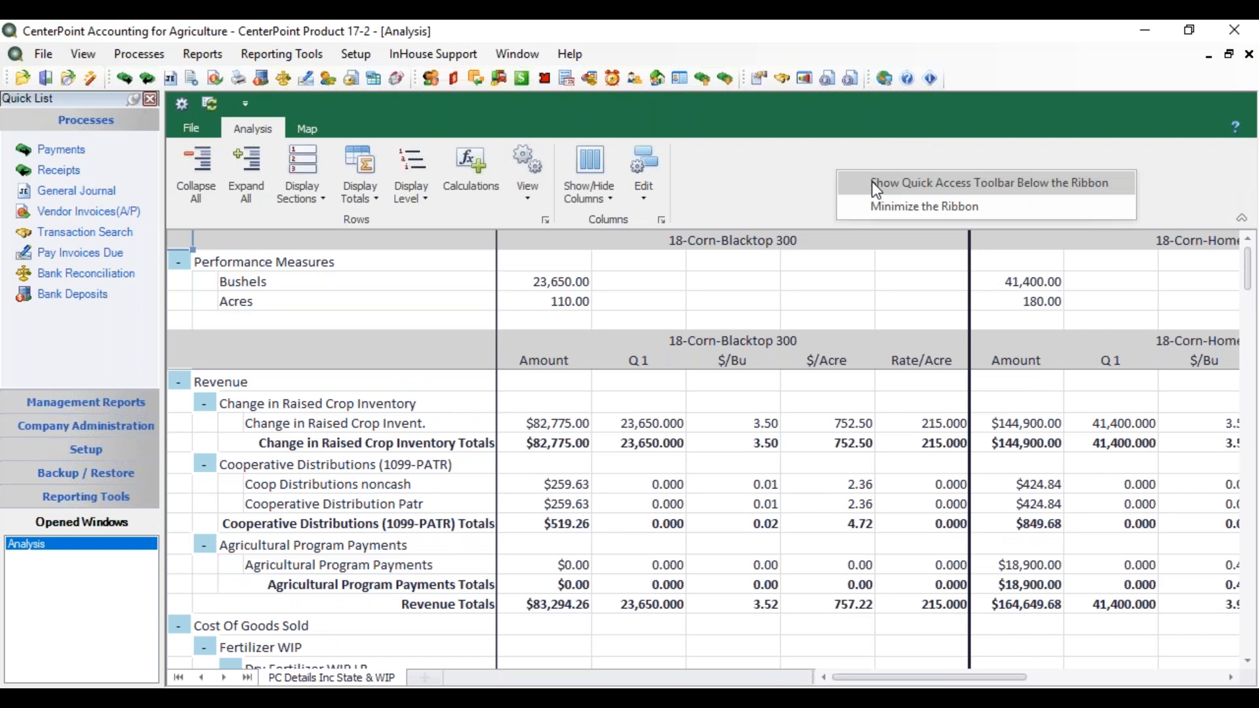
left_click(872, 182)
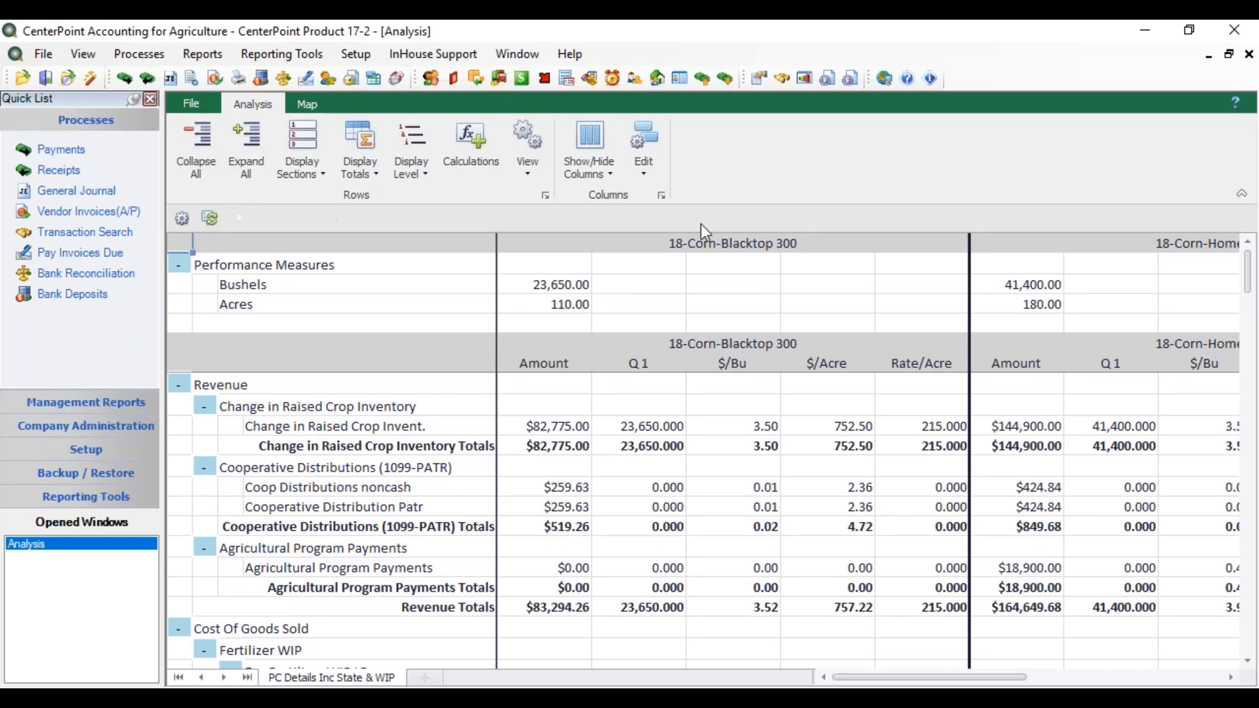
right_click(805, 186)
left_click(878, 200)
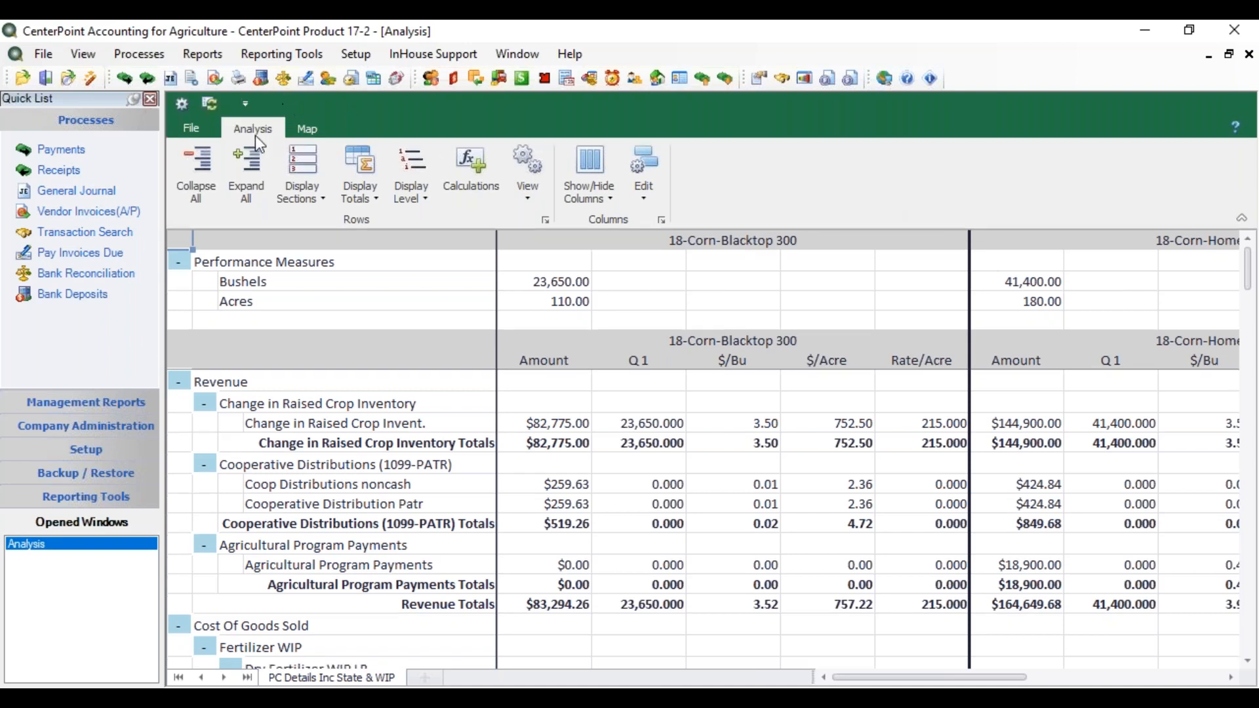
Step: Review the spreadsheet's page setup, covering orientation, margins and the custom header and footer, and accept the existing settings
left_click(186, 123)
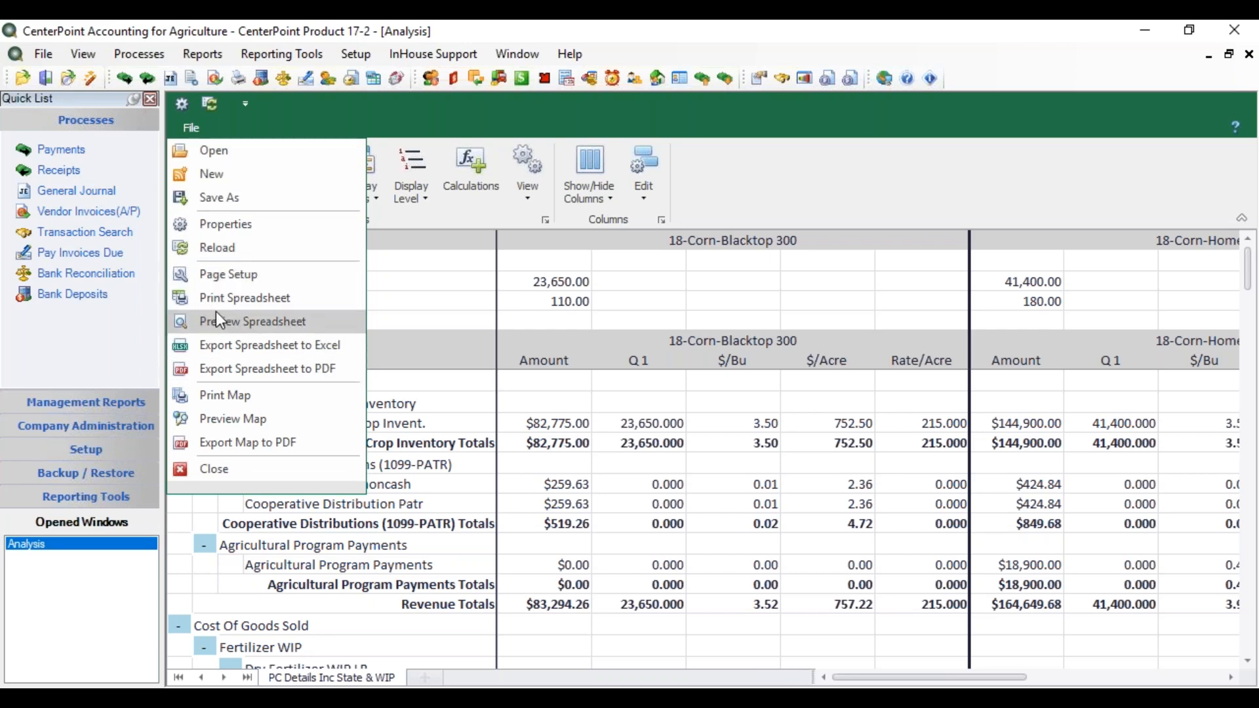
left_click(233, 275)
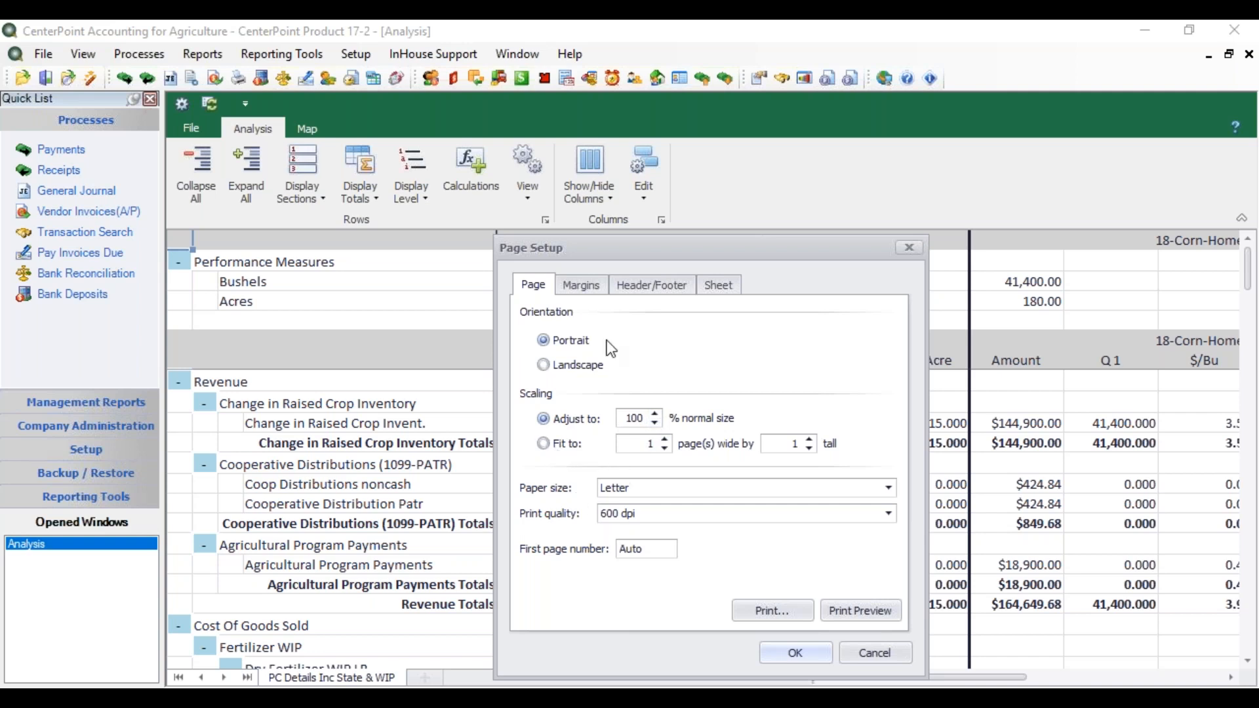
left_click(594, 293)
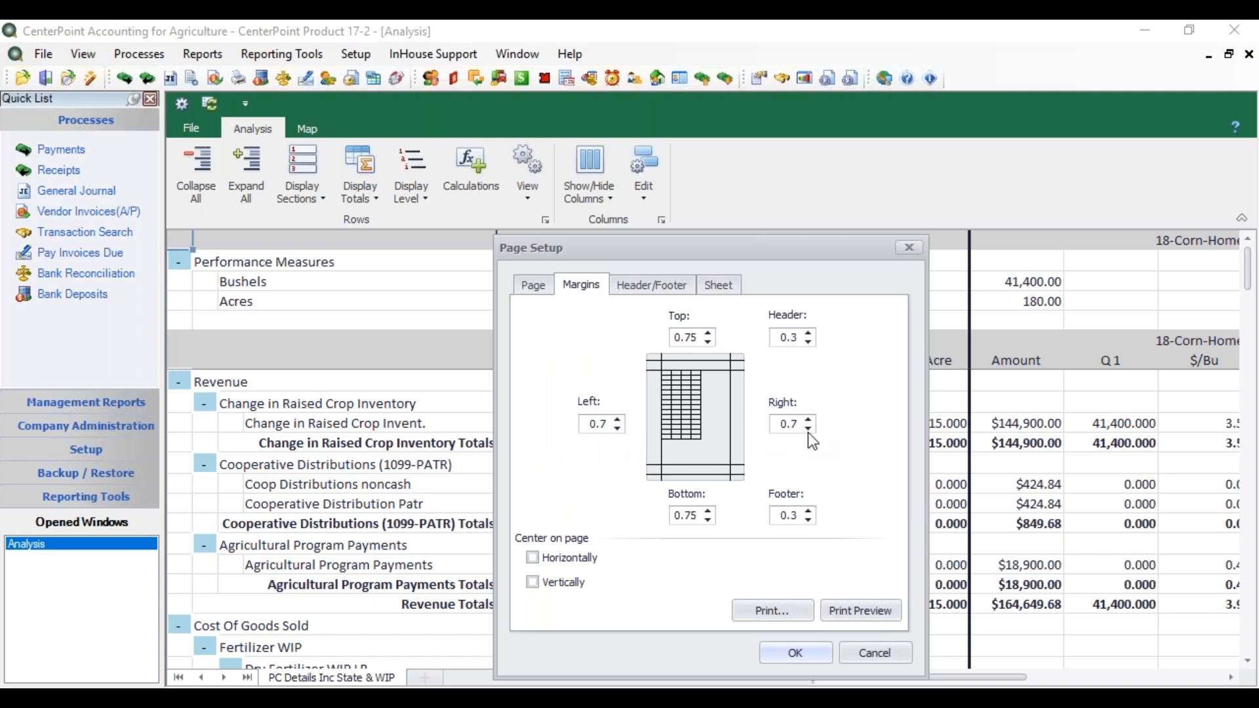
left_click(650, 289)
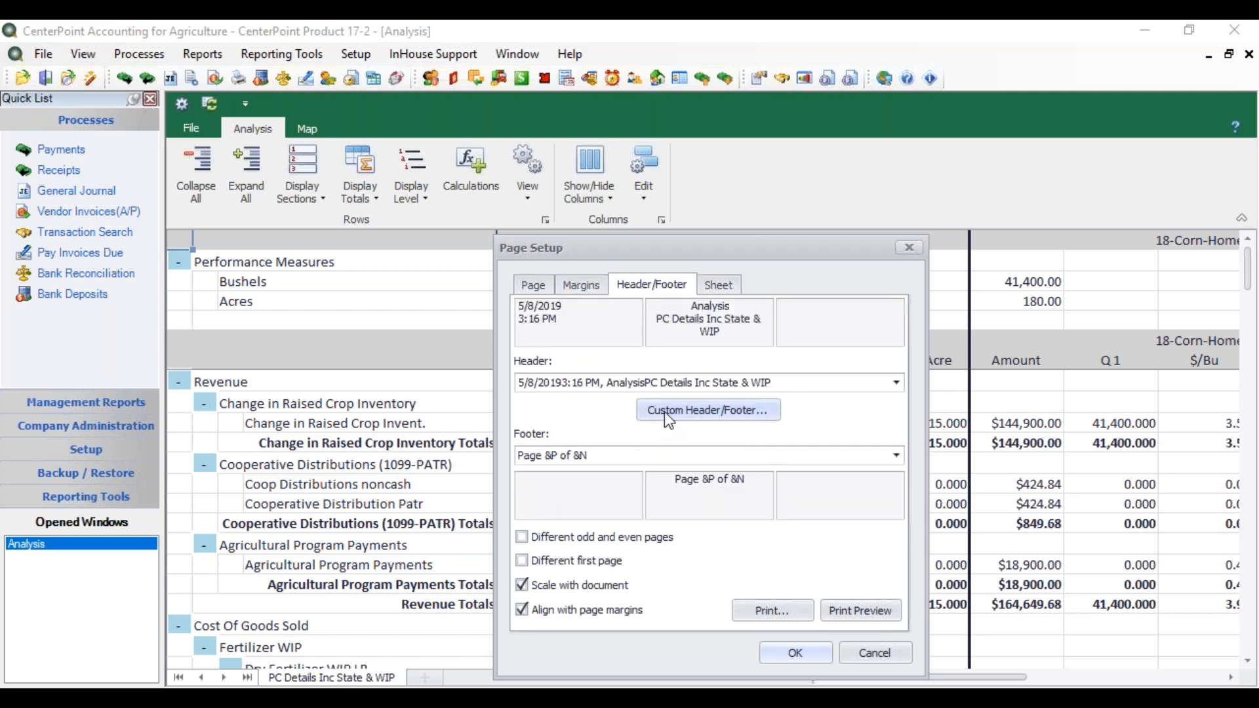
left_click(667, 412)
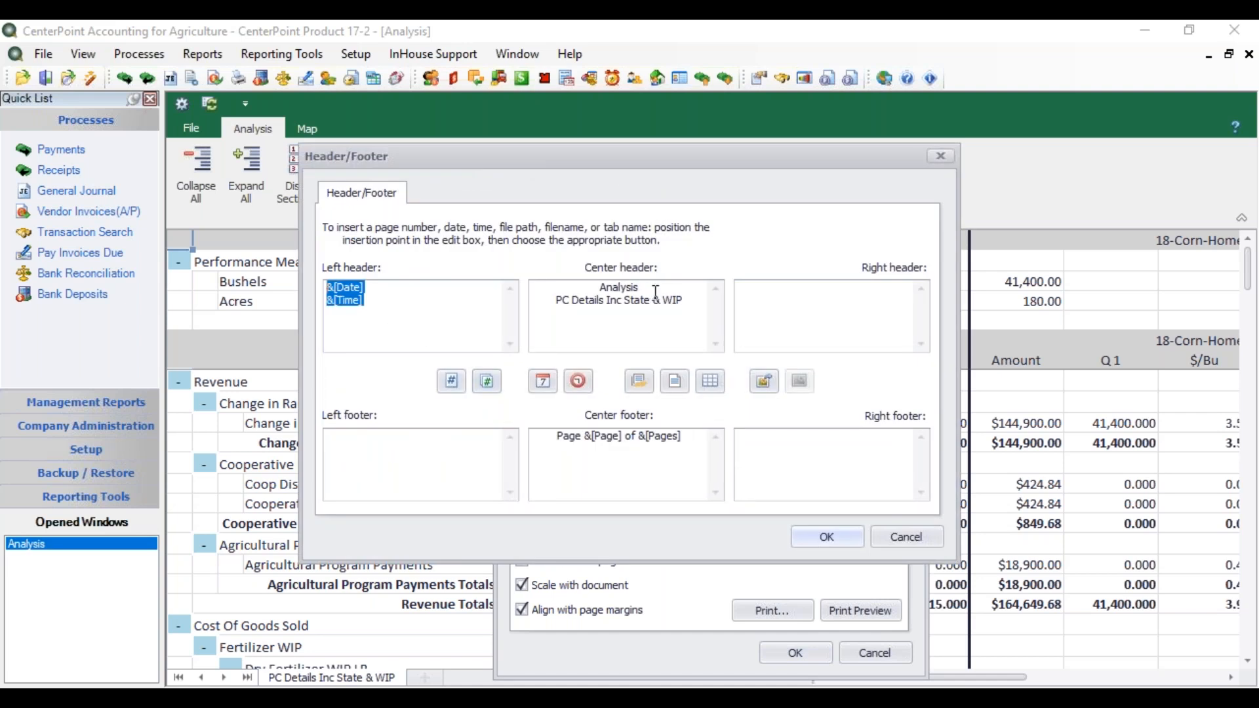
left_click(849, 538)
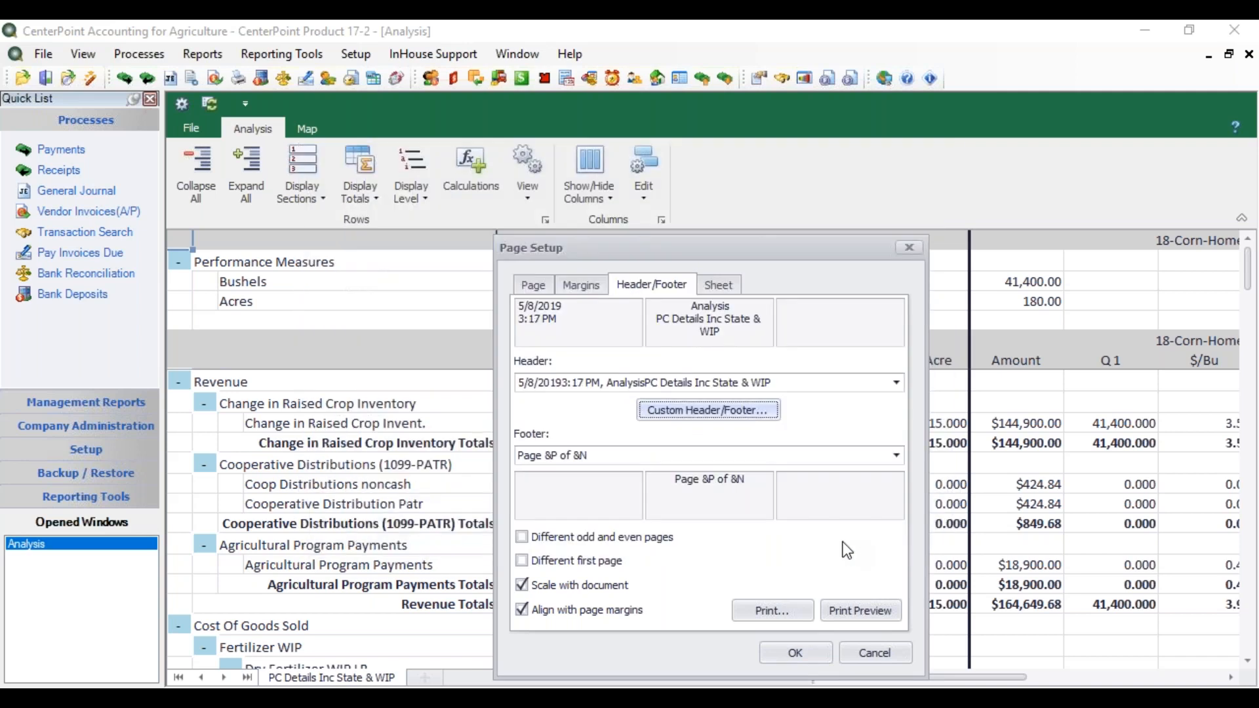
left_click(804, 650)
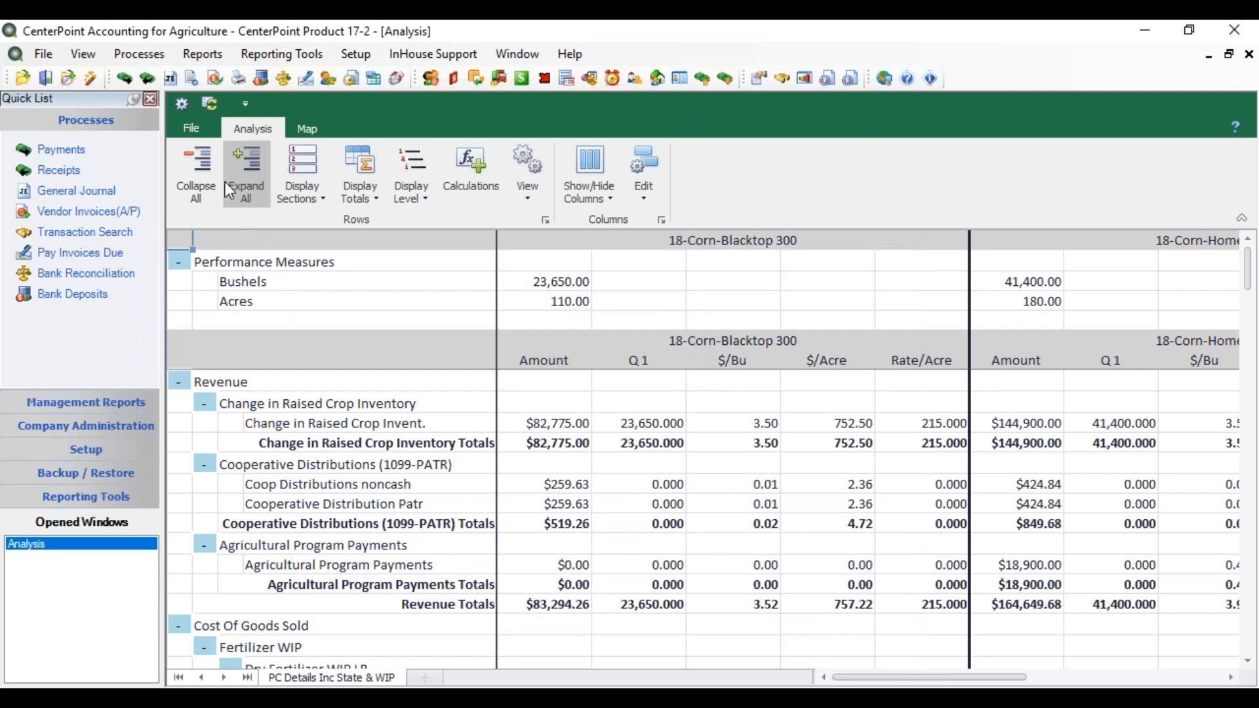
Step: Review the print options for the analysis spreadsheet and close them without printing
left_click(192, 129)
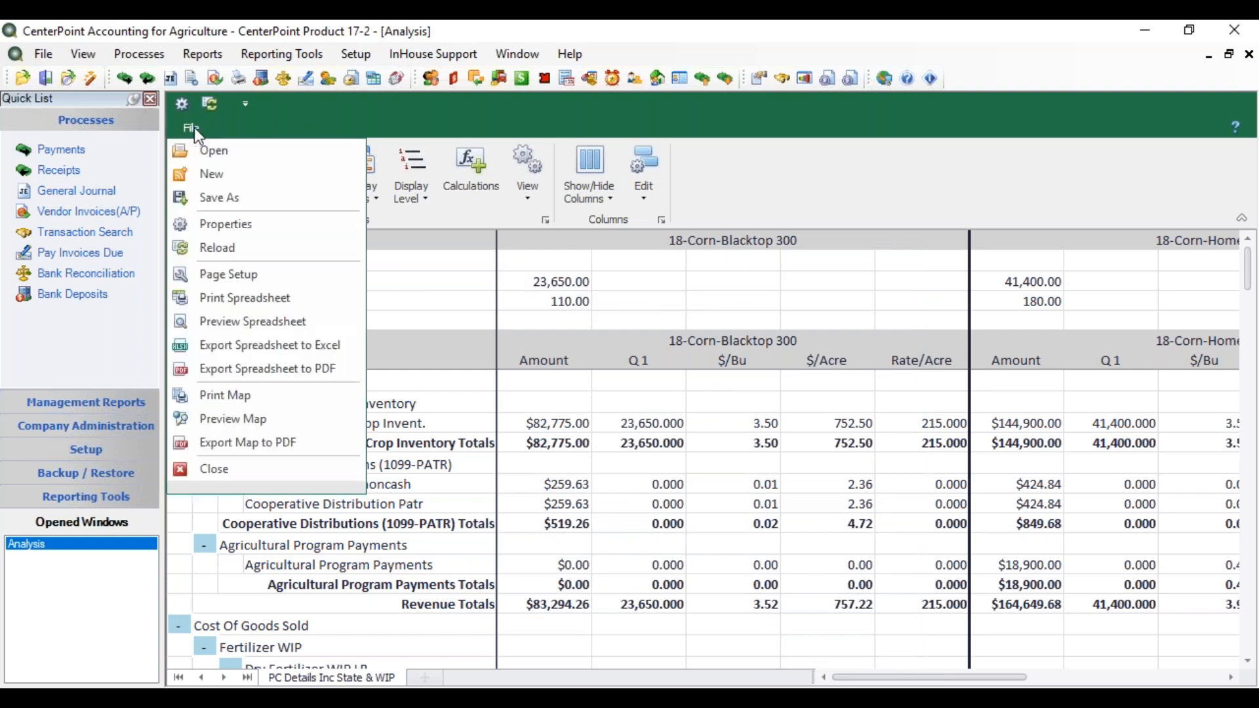
left_click(267, 303)
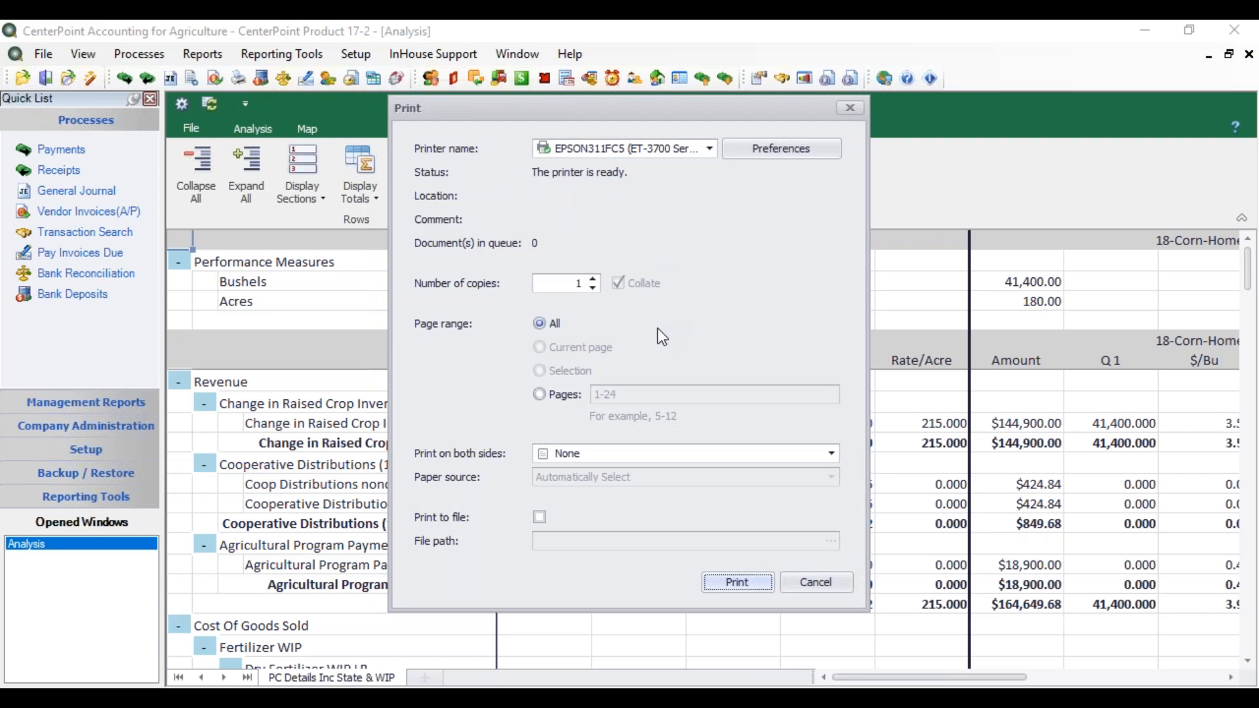
left_click(828, 584)
Step: Preview the analysis spreadsheet, check the file formats offered for e-mailing it, and close the preview
left_click(187, 127)
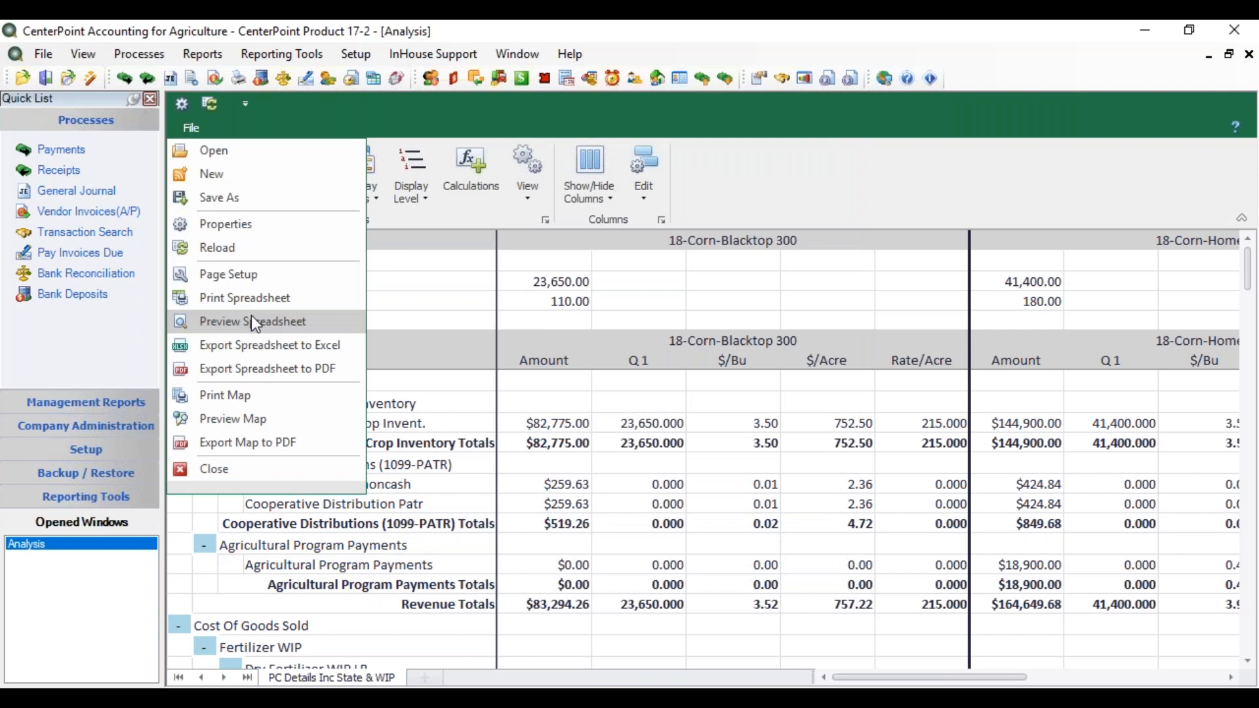
left_click(270, 323)
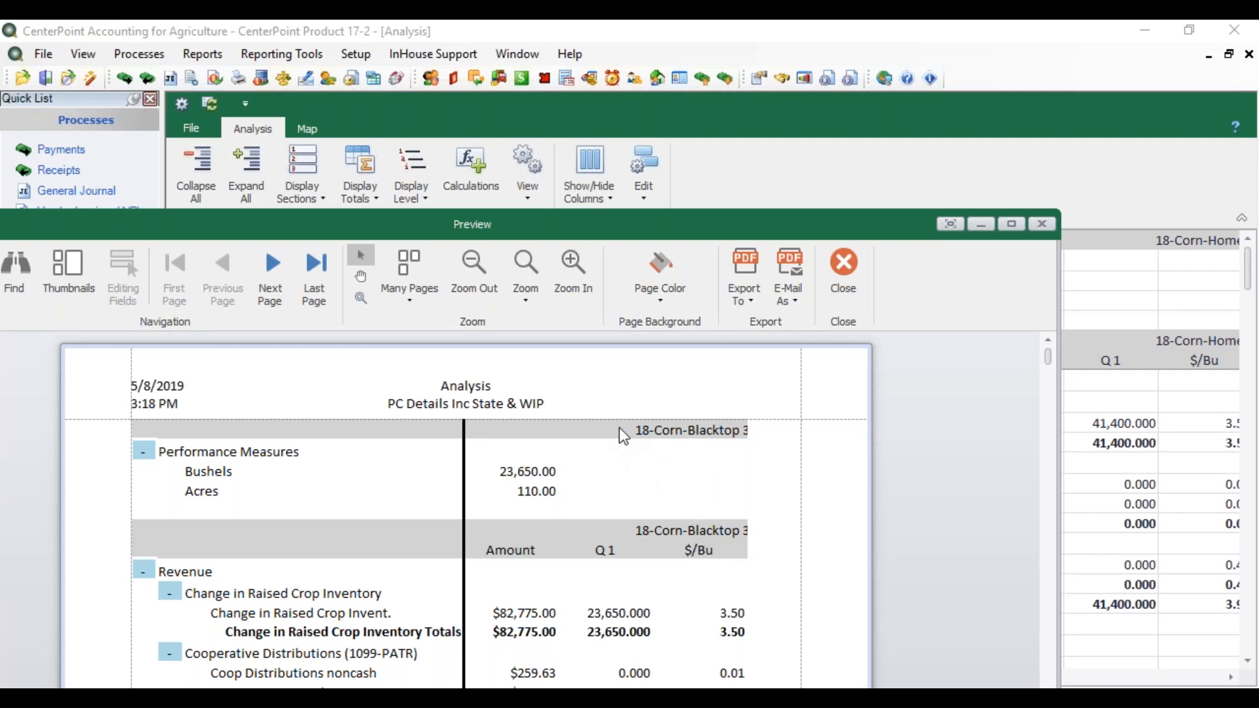
left_click(796, 302)
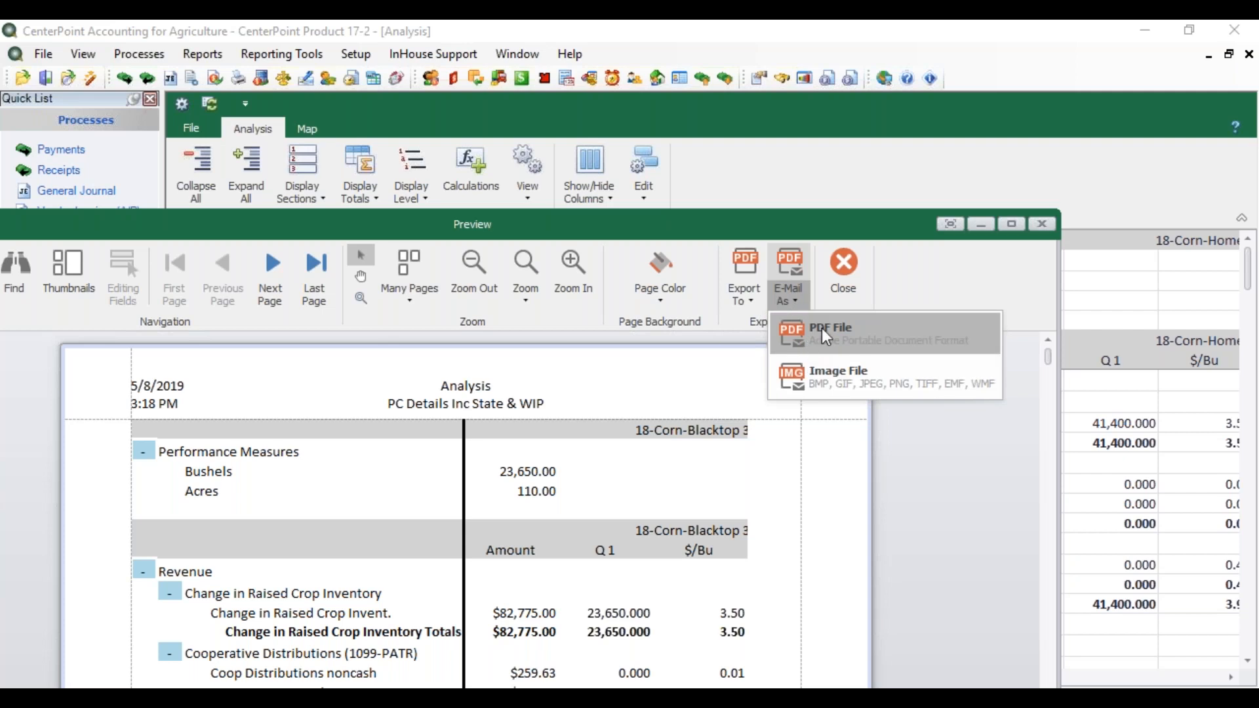
left_click(847, 261)
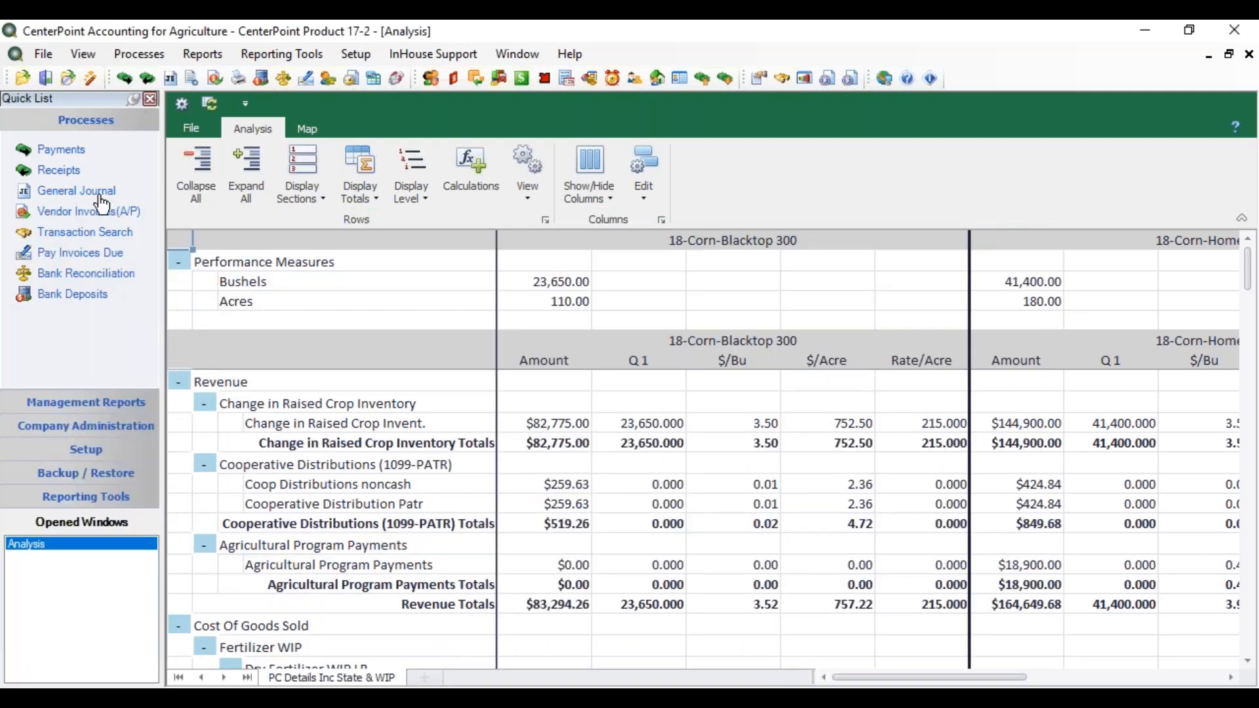
Step: Check the save options for exporting the spreadsheet to Excel without saving, and look over the remaining PDF and map output options
left_click(190, 131)
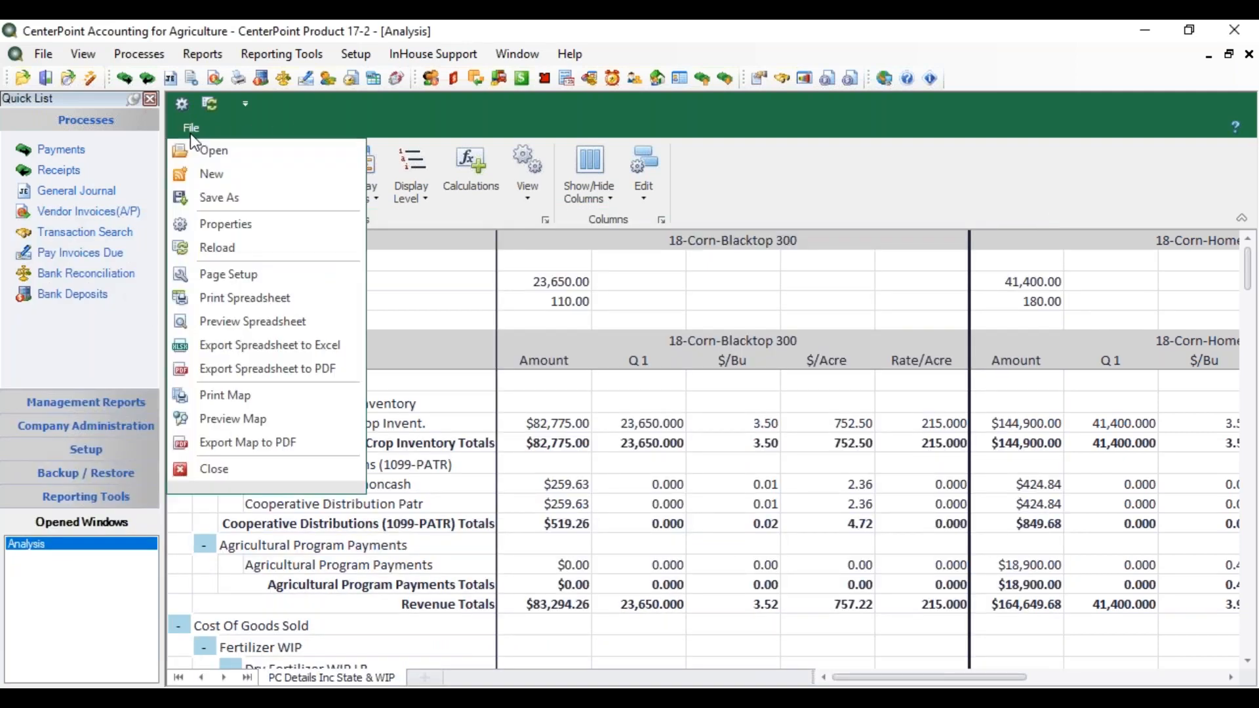
left_click(223, 344)
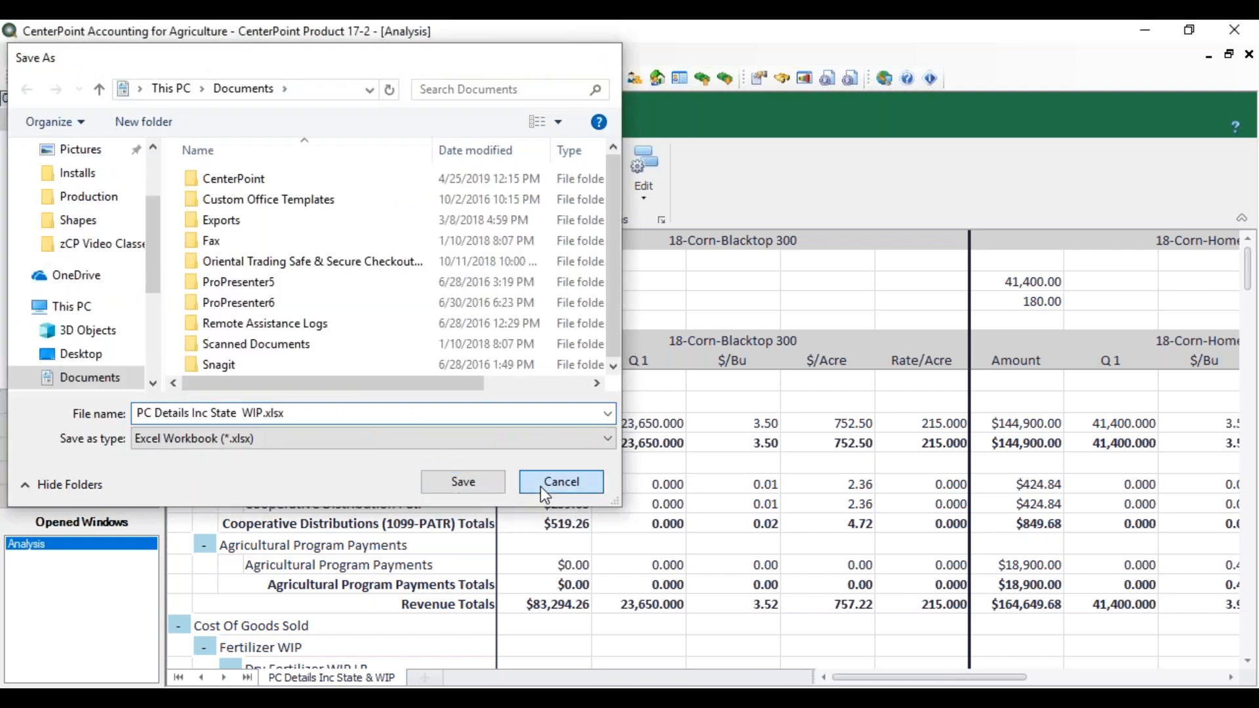
left_click(541, 488)
left_click(192, 128)
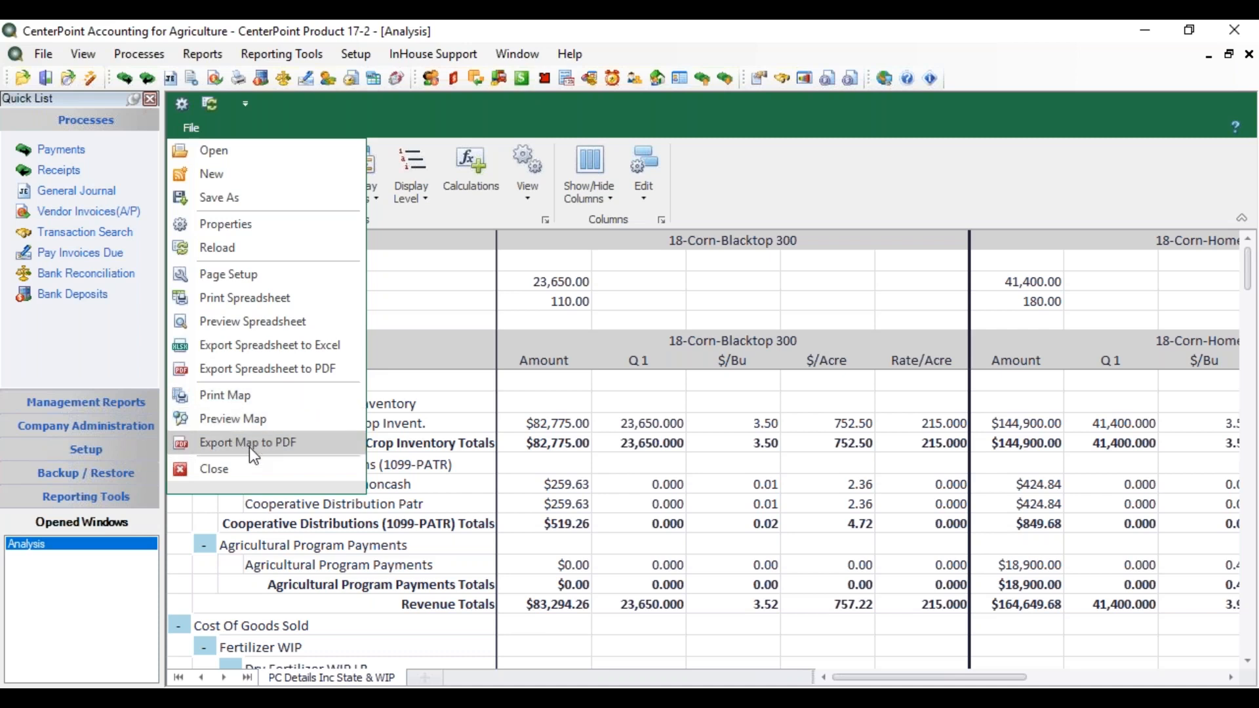
left_click(443, 402)
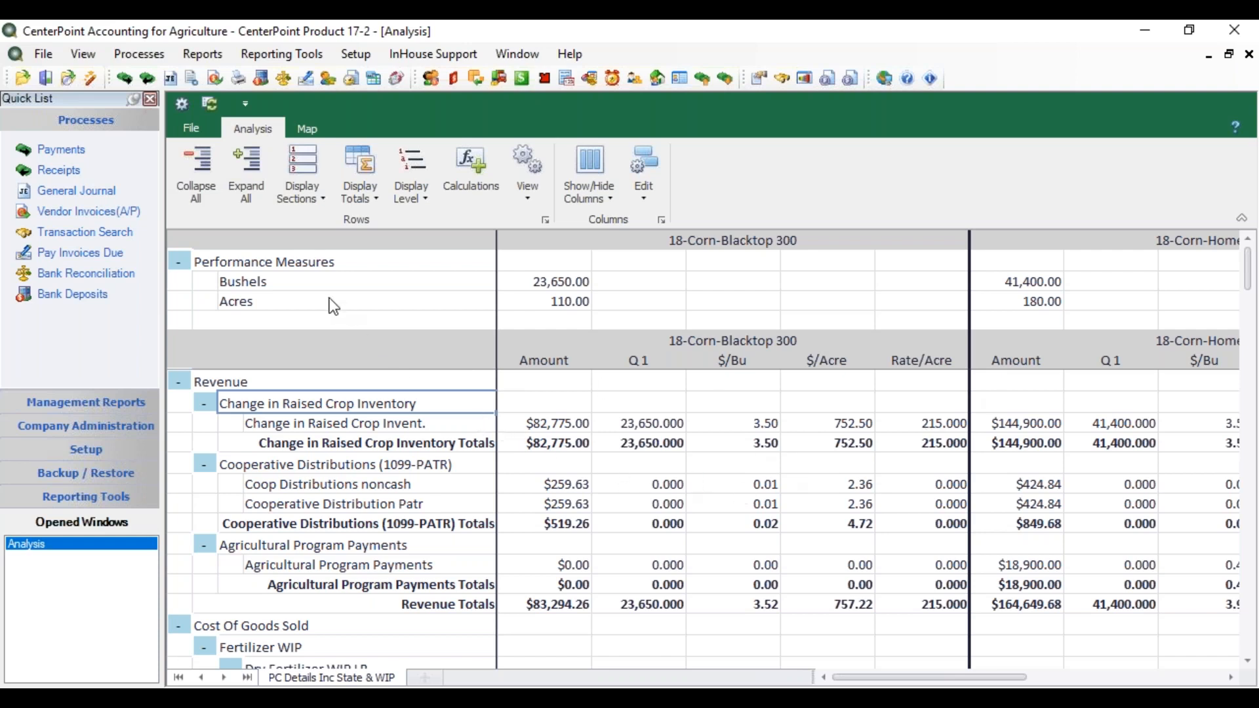
Step: Collapse all rows of the analysis to their totals and expand them all again
left_click(203, 168)
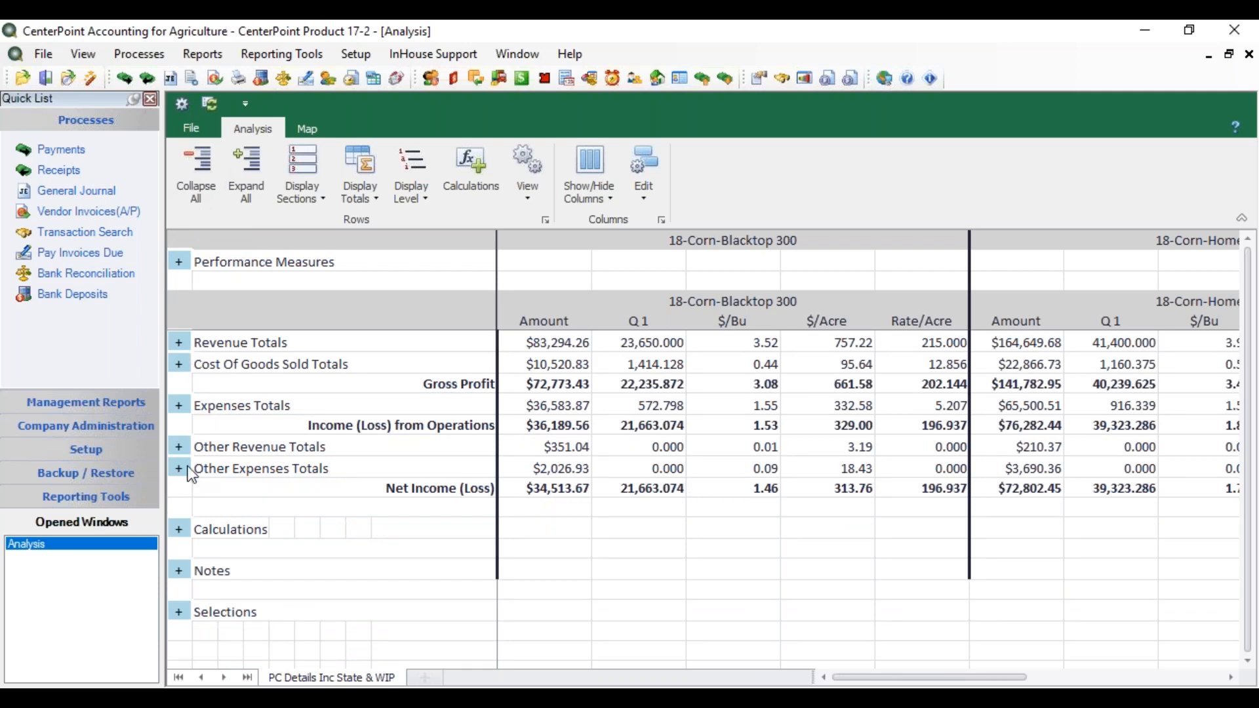
left_click(243, 175)
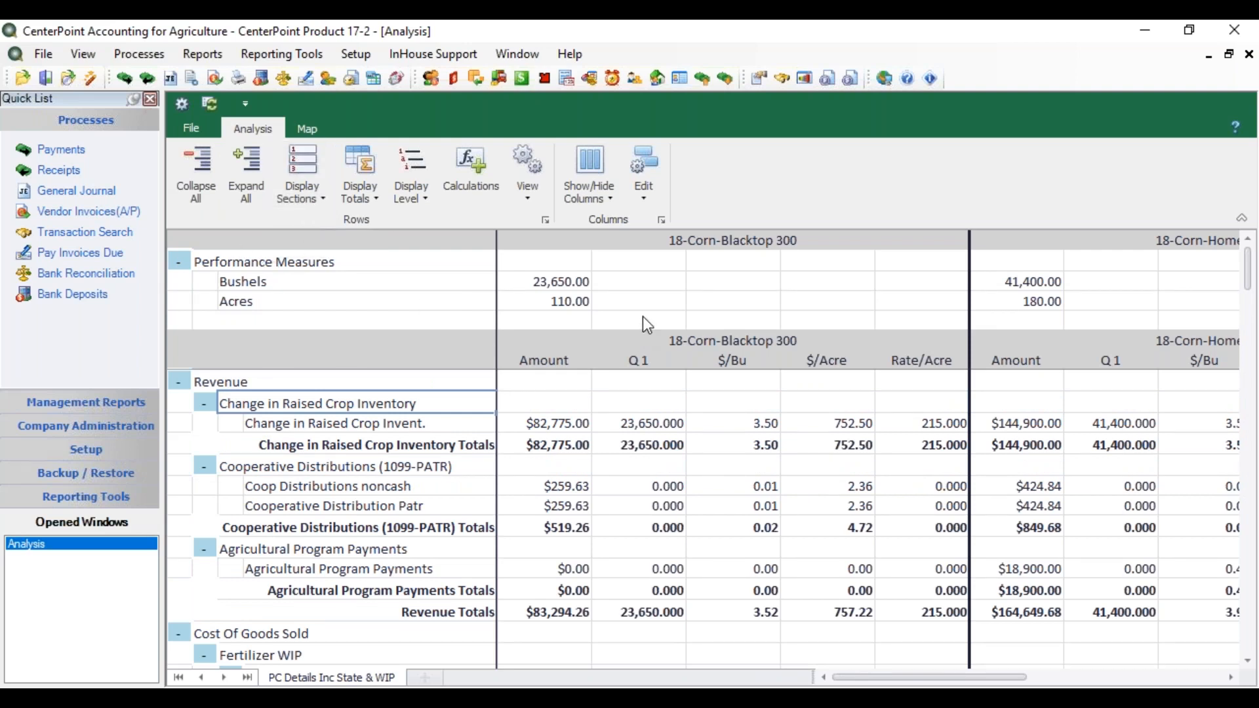
Step: Replace the placeholder in the Notes section of the 18-Corn-Blacktop 300 column with the note "Wet spring"
left_click_drag(1246, 284, 1245, 640)
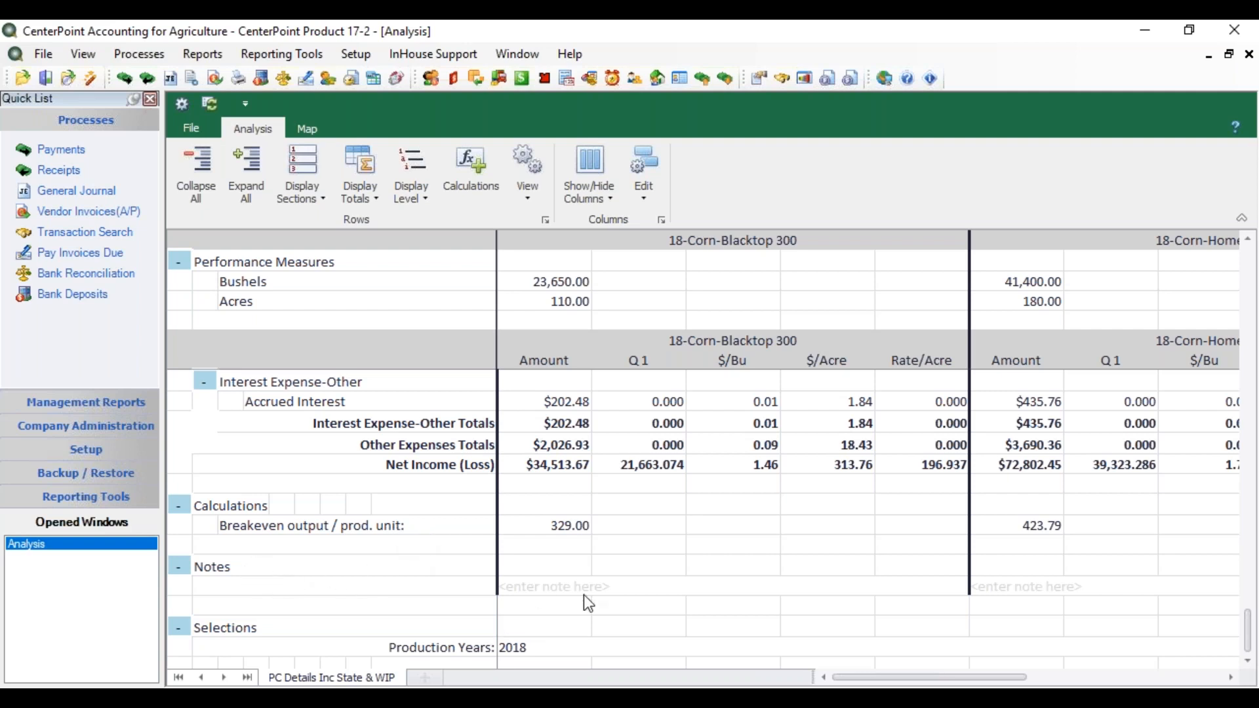
left_click(565, 590)
left_click_drag(618, 588, 488, 590)
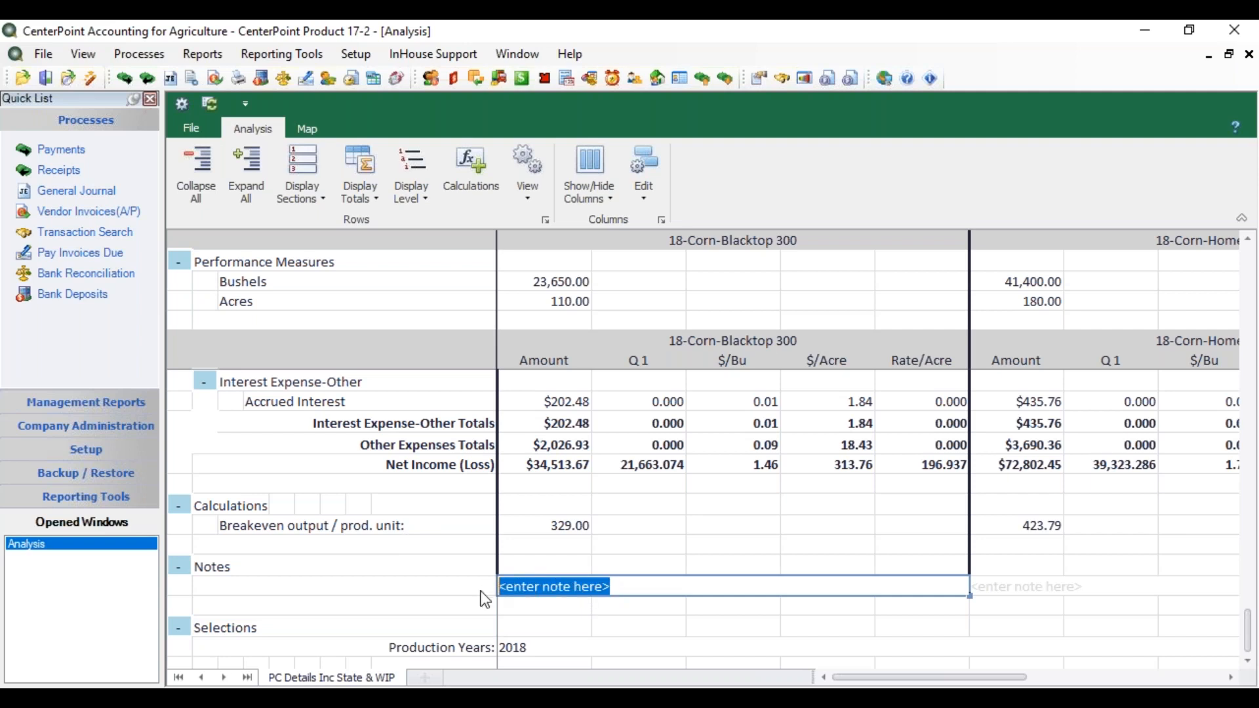
key("Delete")
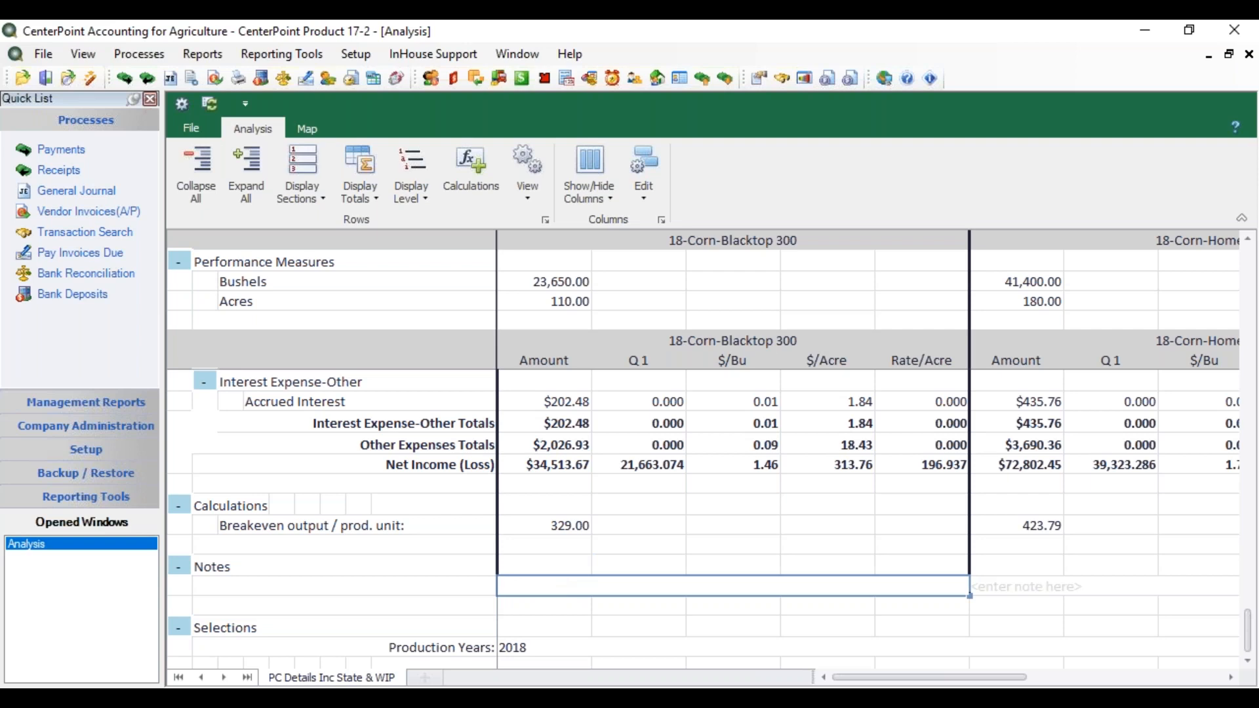
type("Wet spring")
Step: Hide the Performance Measures section of the analysis and show it again
left_click(326, 199)
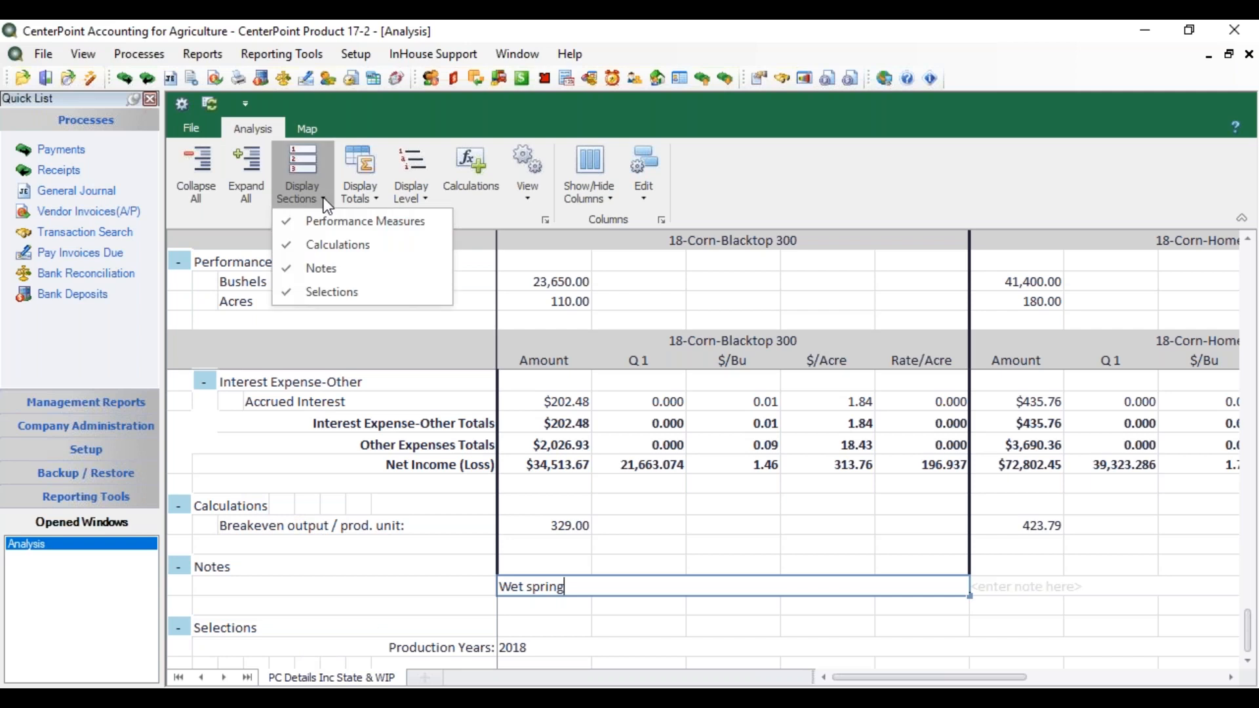
left_click(281, 220)
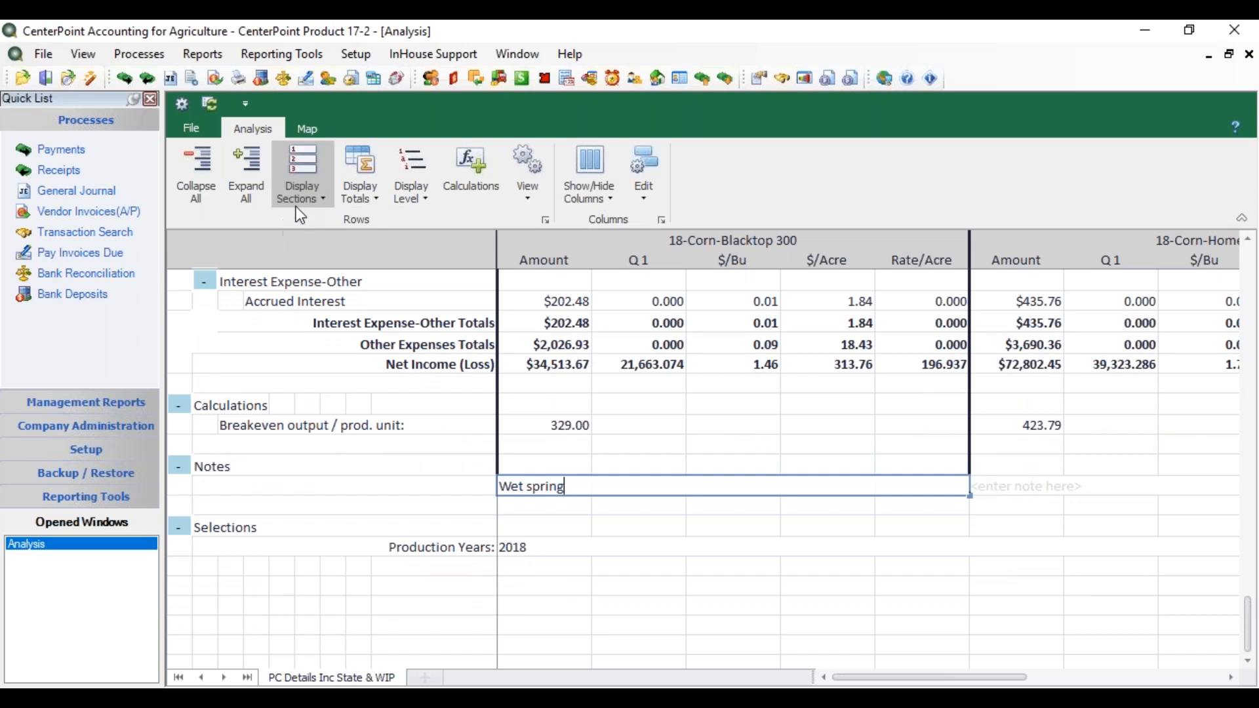
left_click(312, 196)
left_click(302, 218)
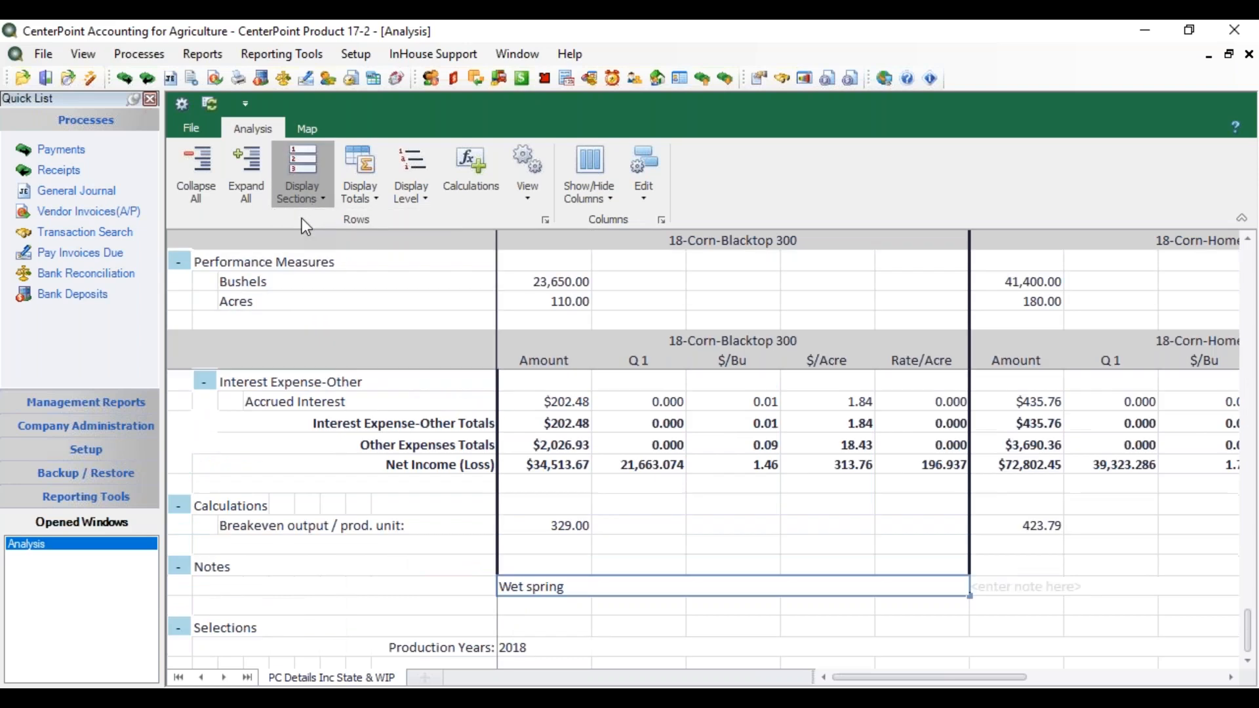
Step: Hide the Selections section at the end of the analysis
left_click(316, 197)
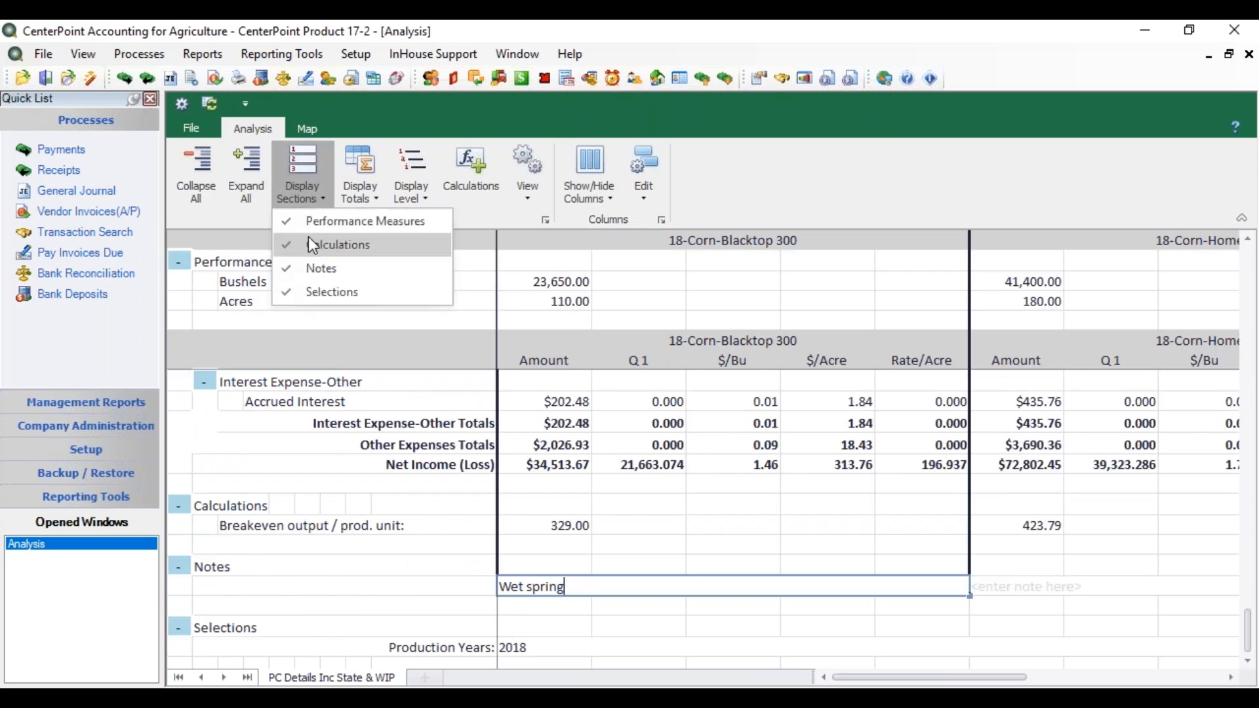
left_click(298, 290)
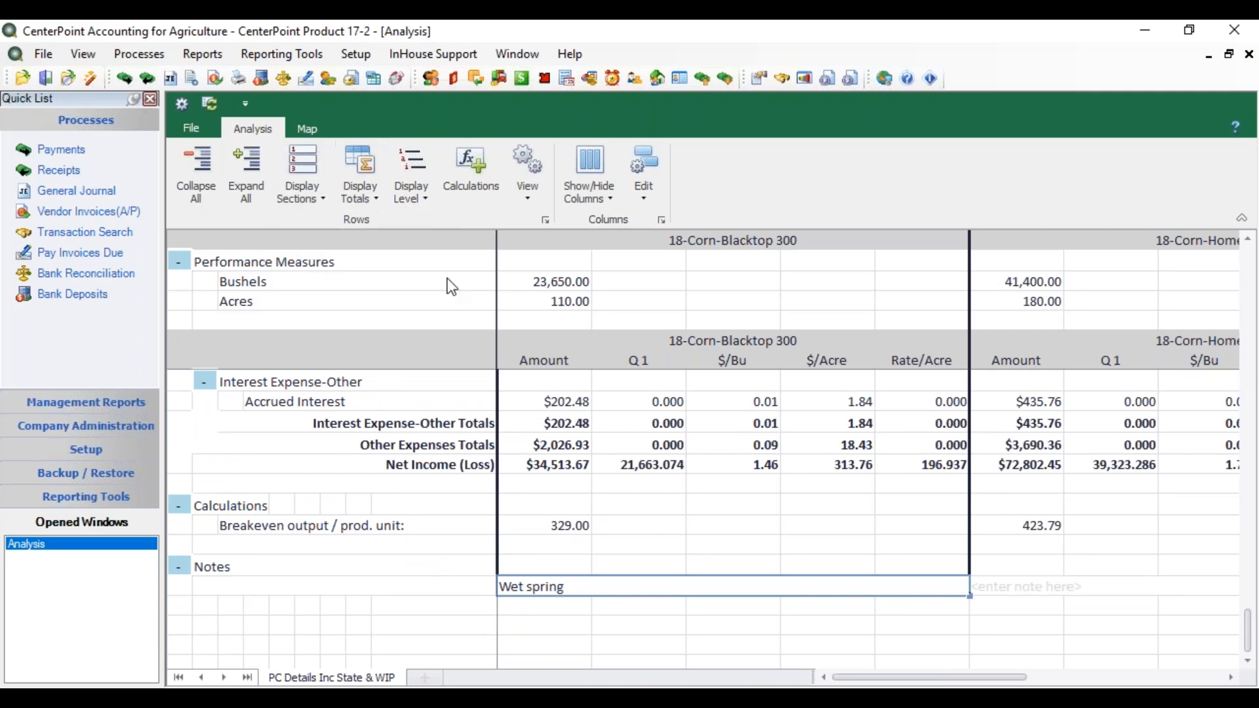
left_click(1187, 558)
Step: Hide the Account Category and Account Type totals in the analysis and show both again
left_click_drag(1248, 630, 1241, 277)
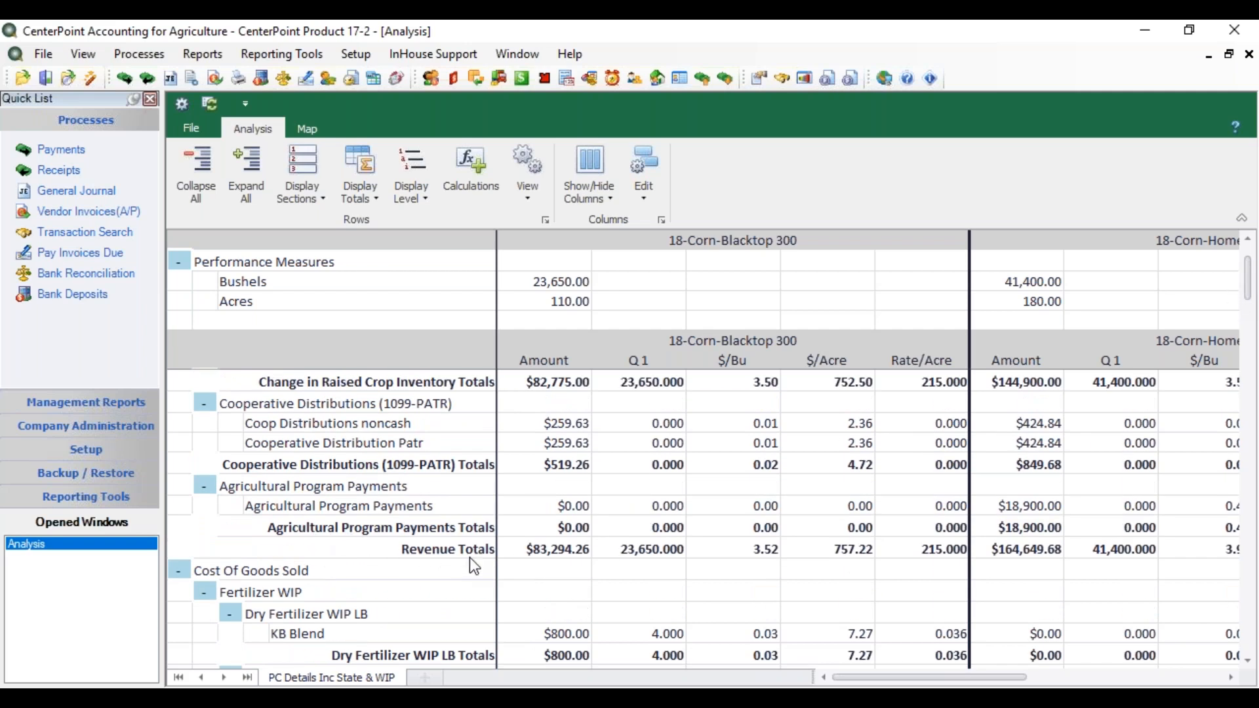
left_click(363, 188)
left_click(353, 245)
left_click(377, 200)
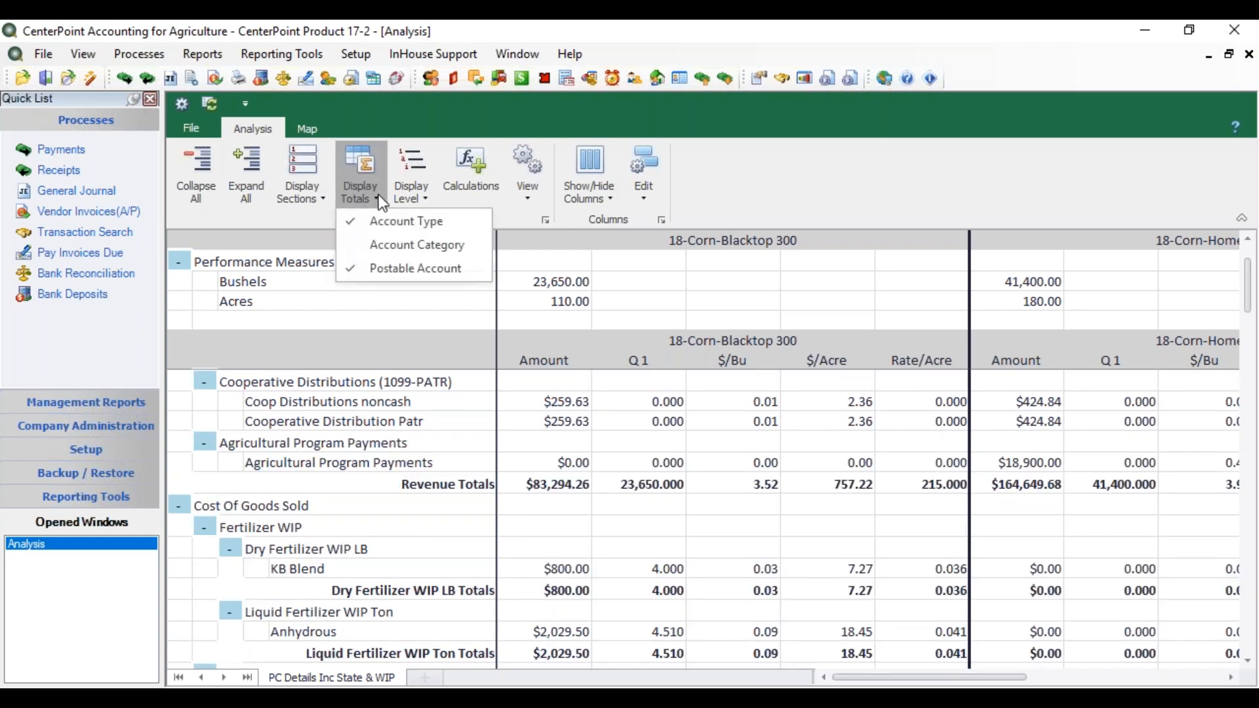
left_click(358, 221)
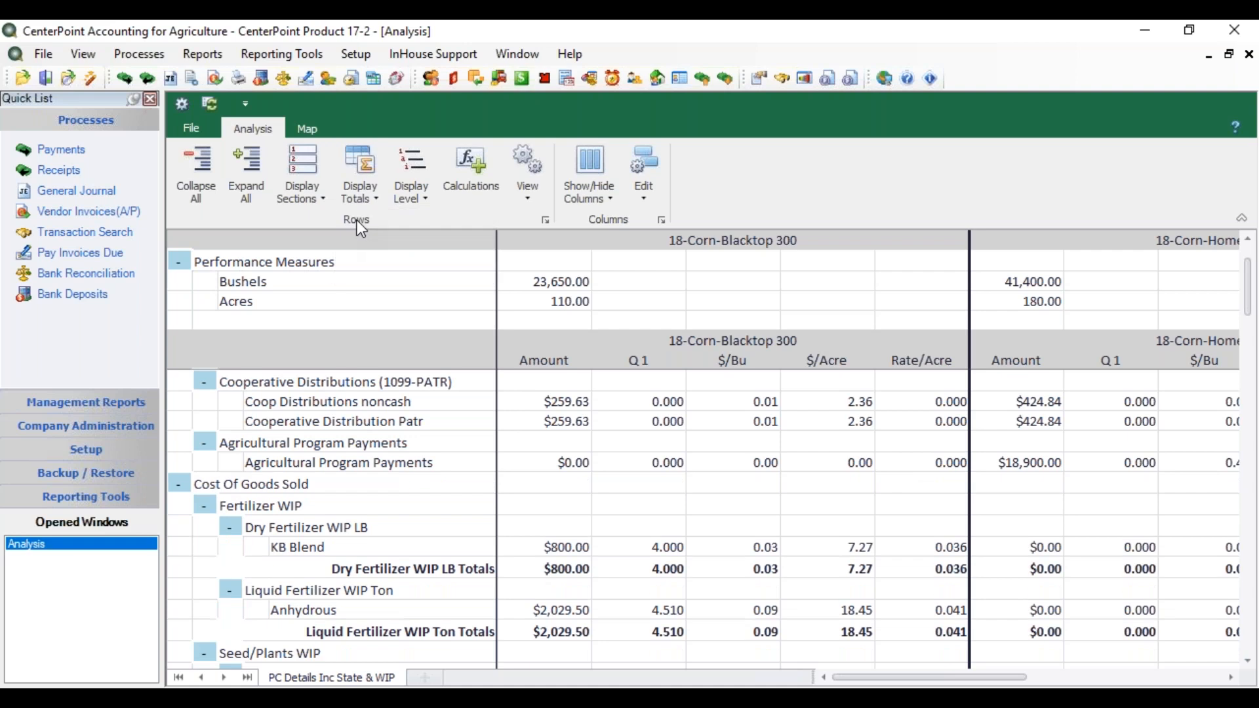
left_click(371, 199)
left_click(361, 218)
left_click(365, 197)
left_click(357, 243)
Step: Reduce the display level of the analysis to Account Category and return it to the Product level
left_click(424, 202)
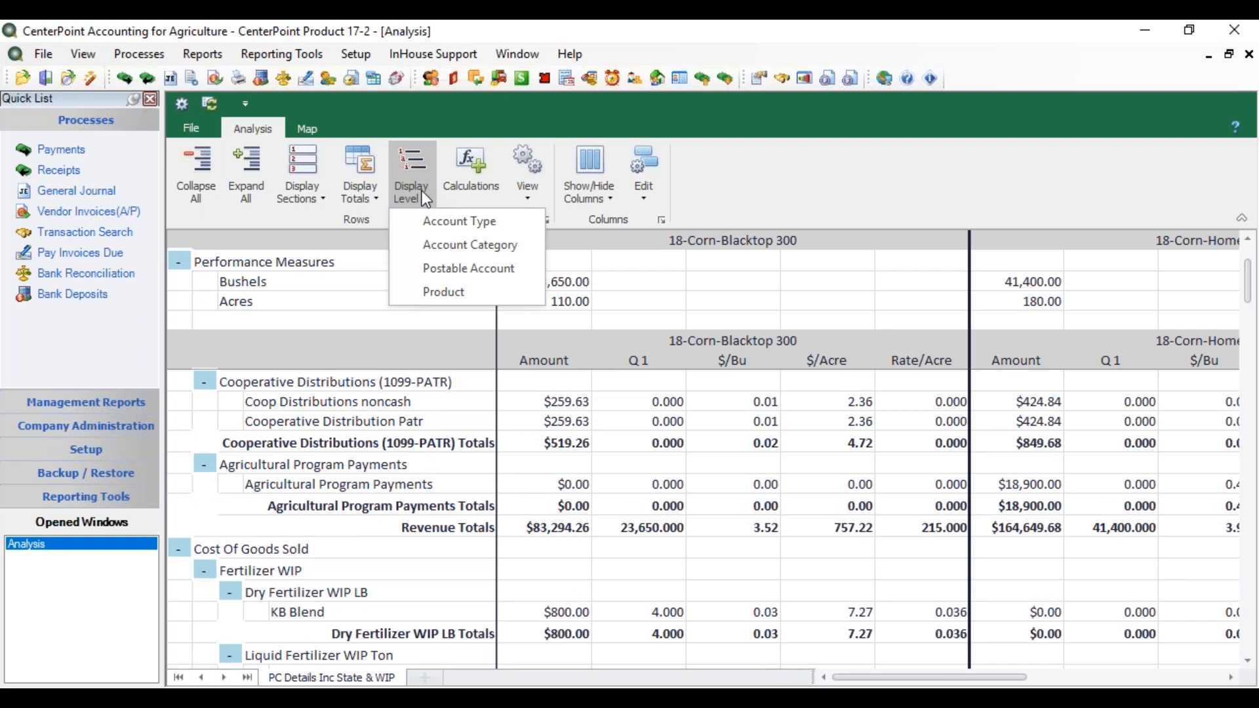
left_click(402, 242)
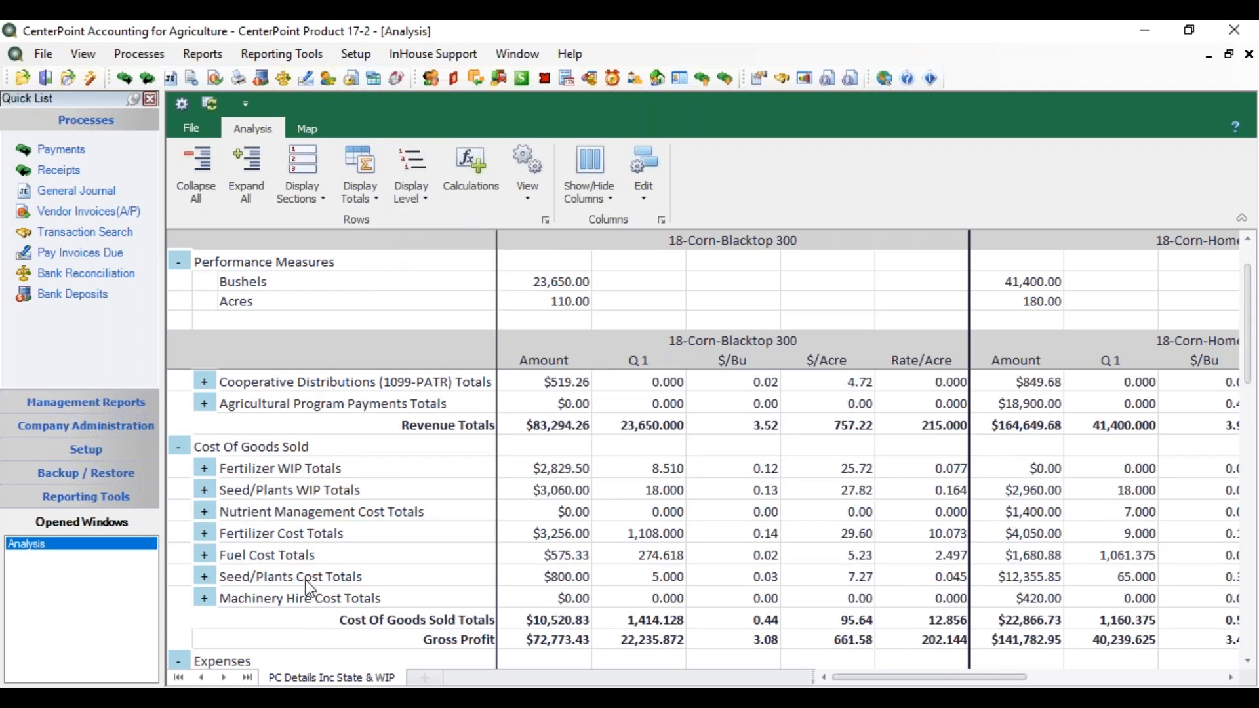
left_click(422, 198)
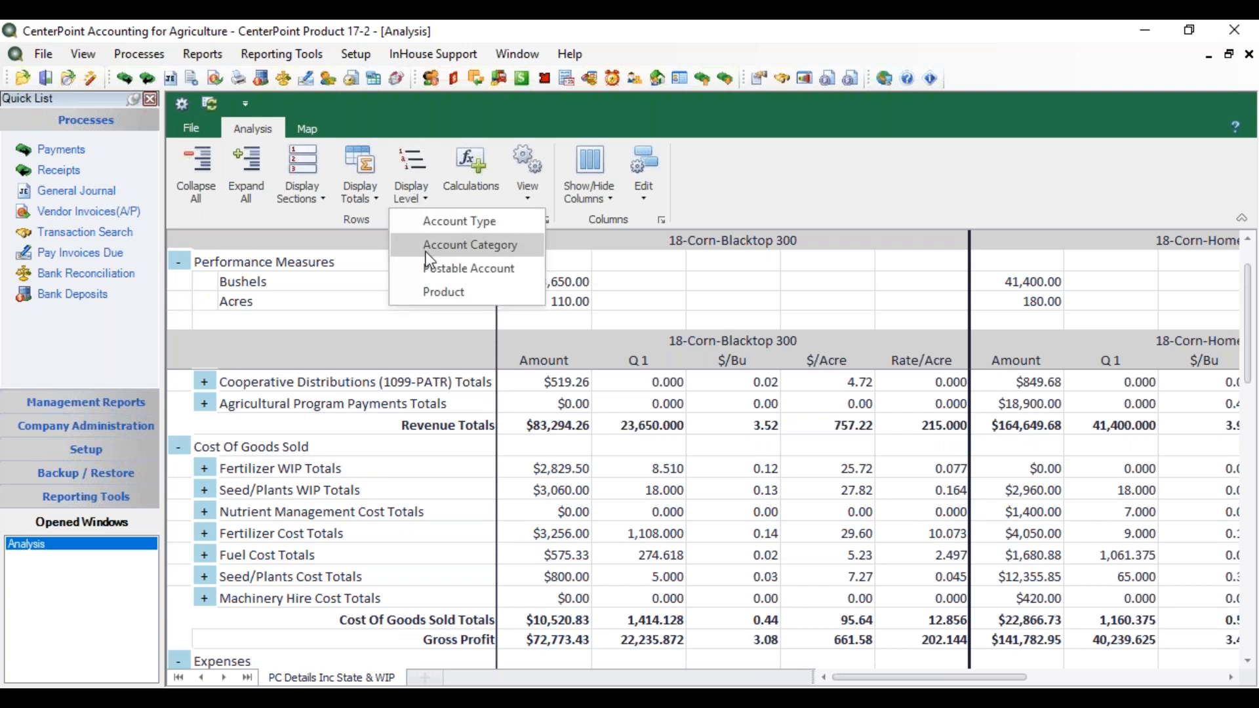
left_click(420, 289)
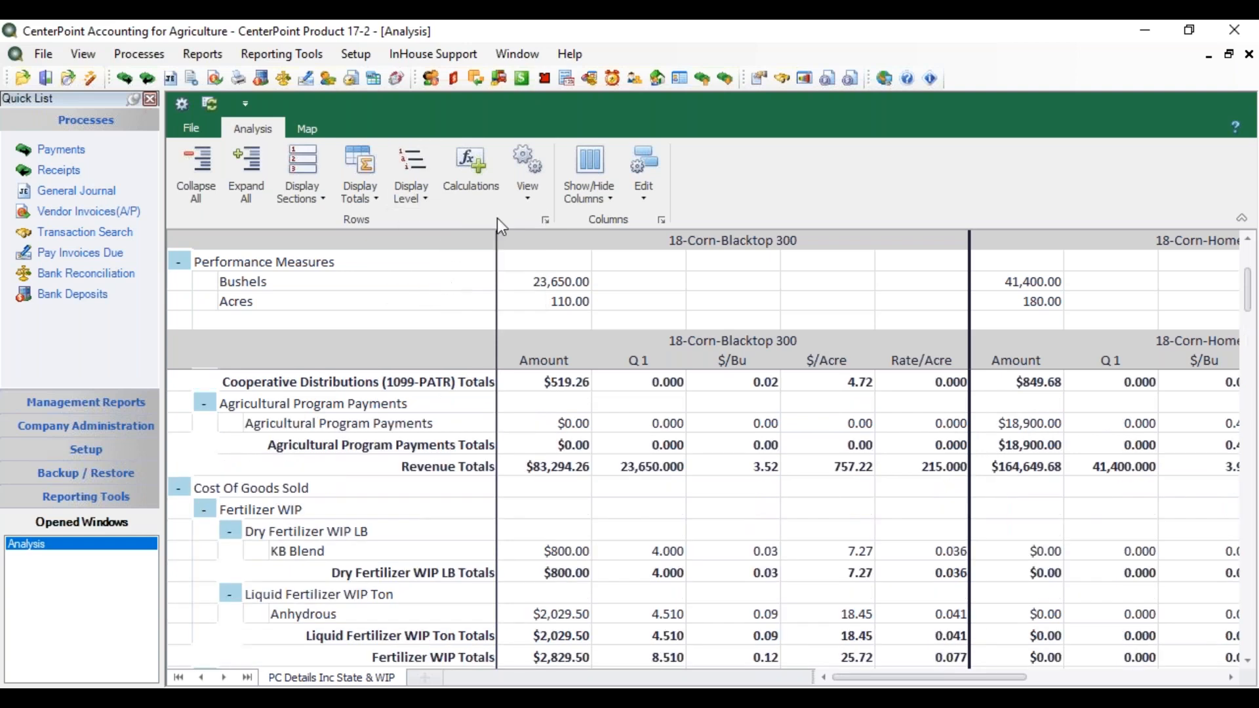
Step: Look over the list of available calculations and leave it without changes
left_click(490, 201)
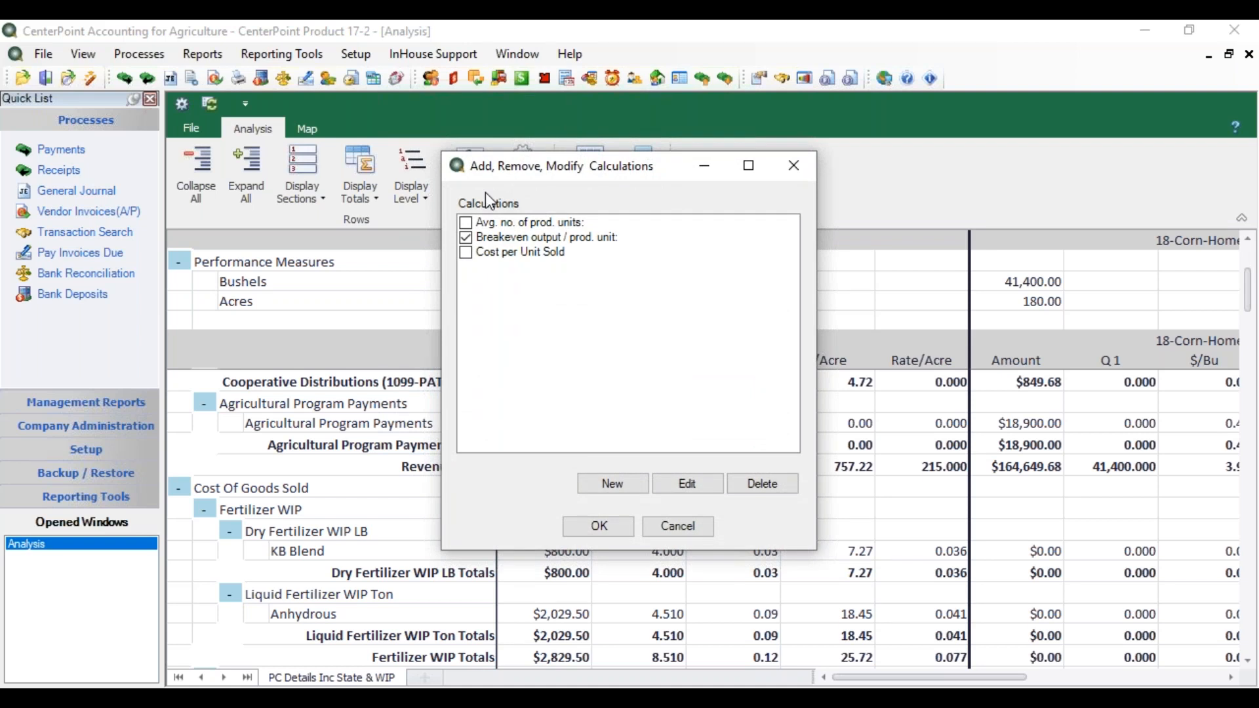
left_click(675, 526)
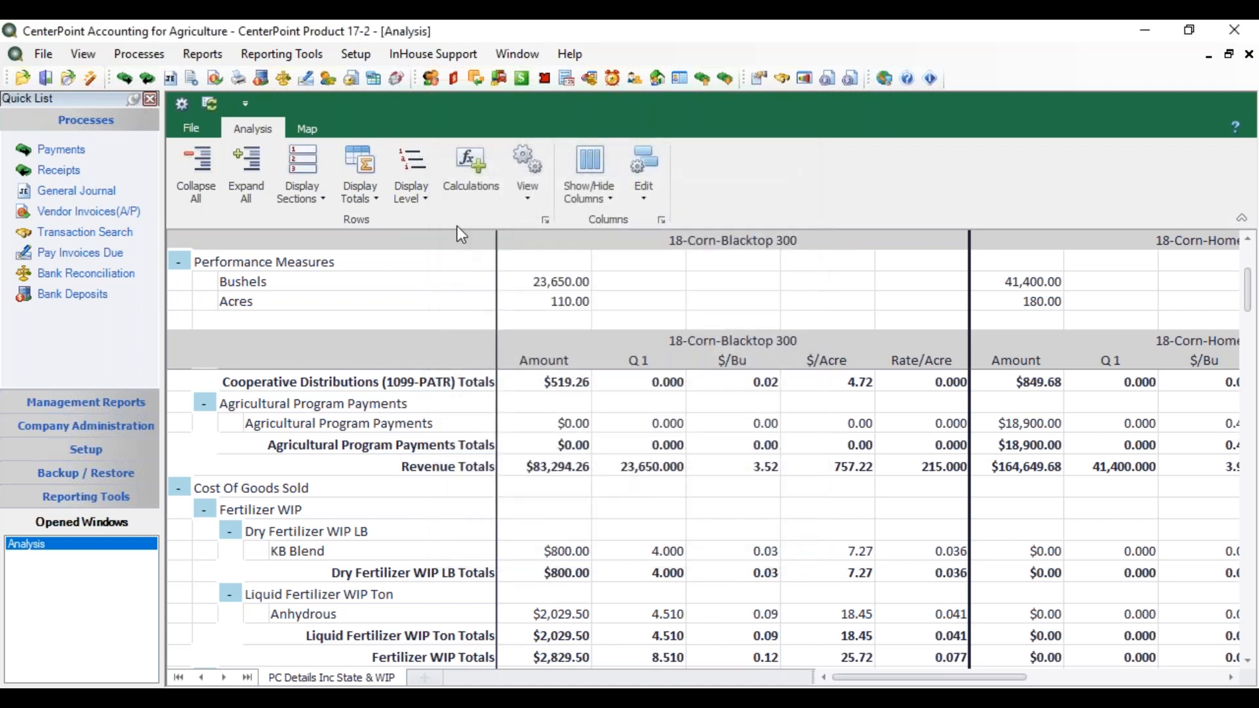
Step: Show the row and column headings and narrow the Amount, Q 1 and $/Bu columns of 18-Corn-Blacktop 300
left_click(530, 199)
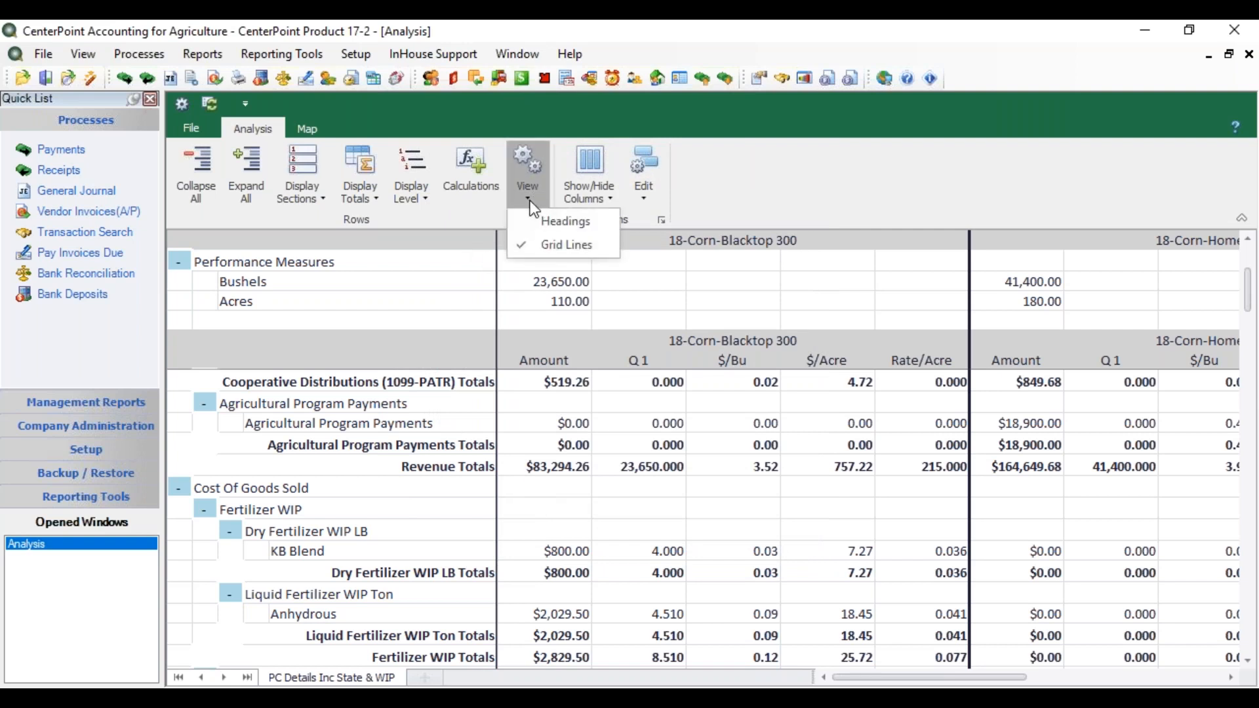
left_click(534, 223)
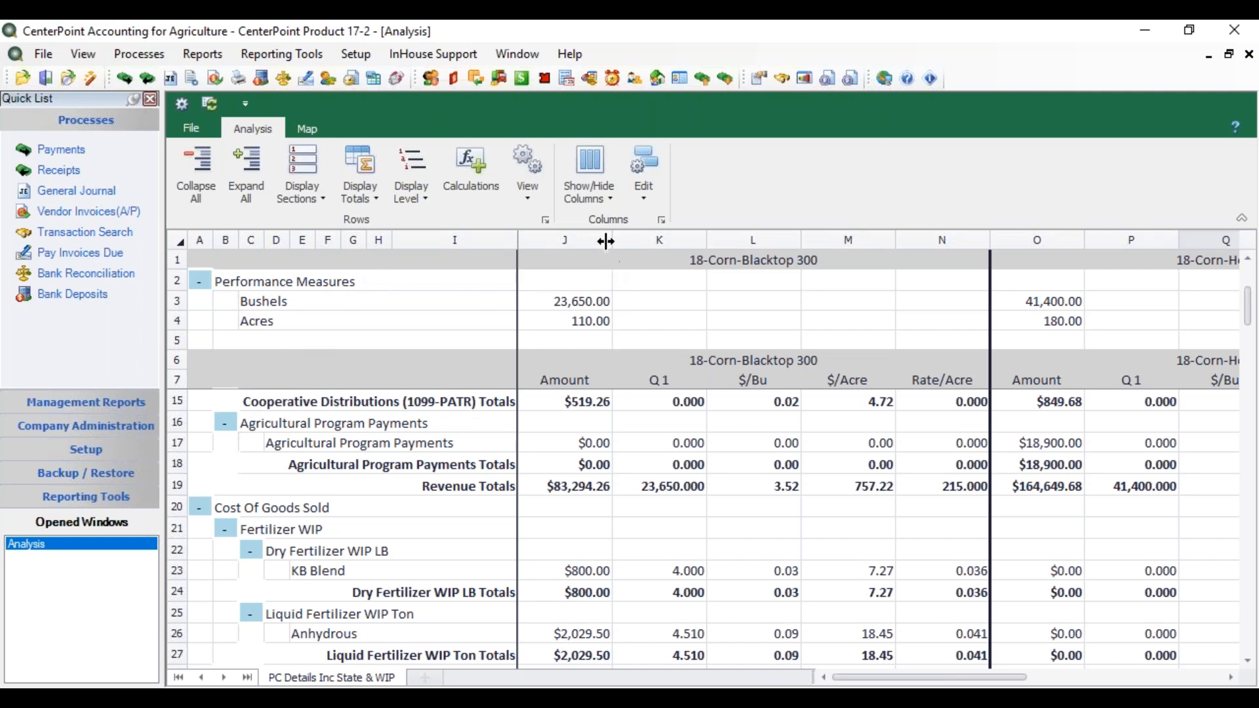
left_click_drag(608, 241, 600, 241)
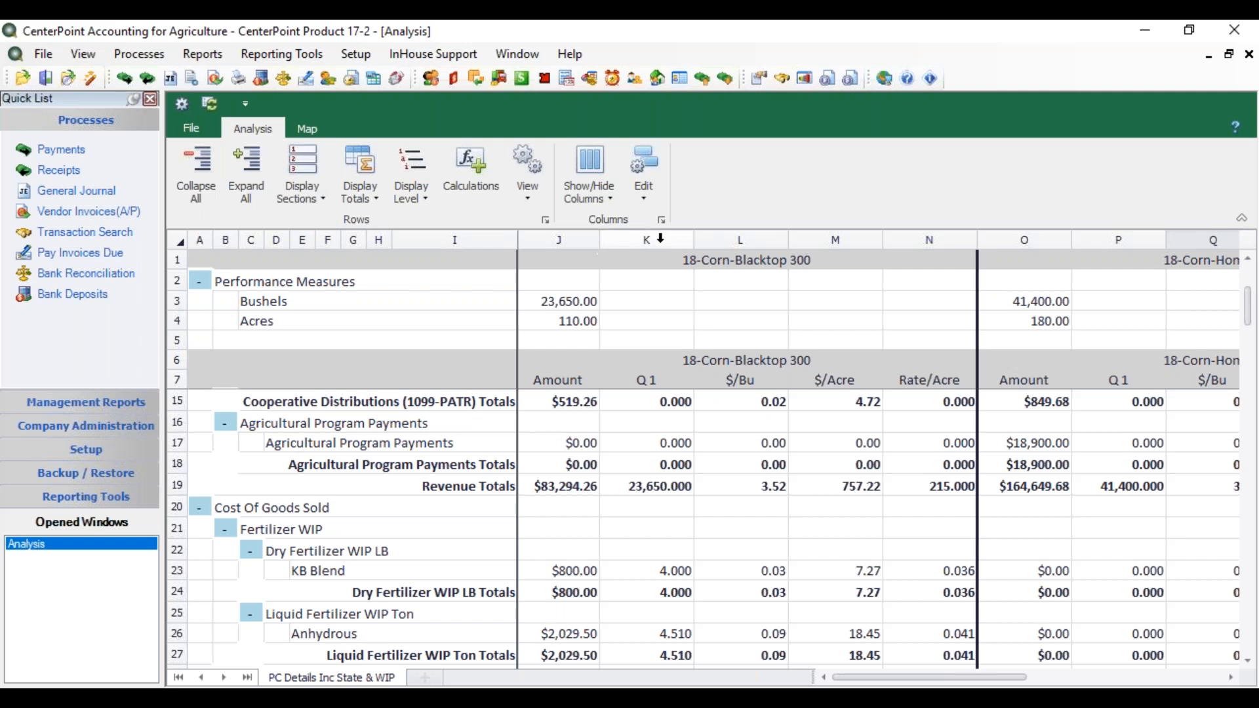
left_click_drag(693, 242, 673, 261)
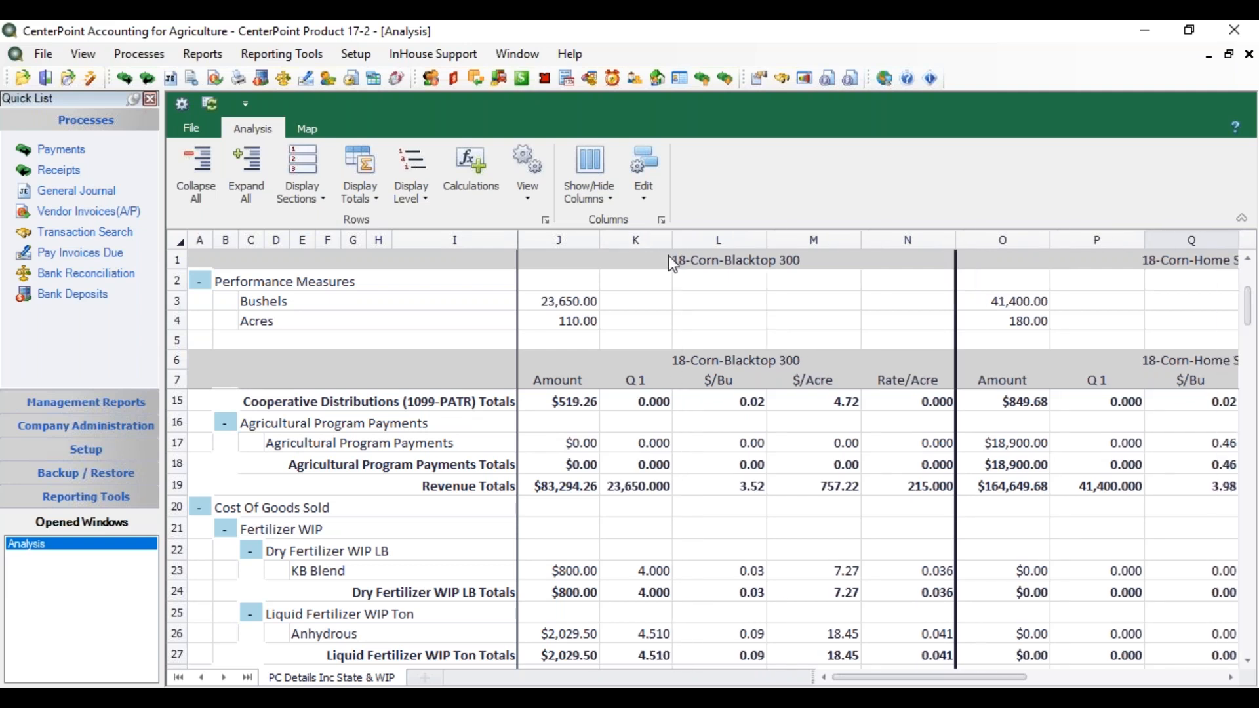
left_click_drag(768, 243, 749, 244)
left_click(743, 244)
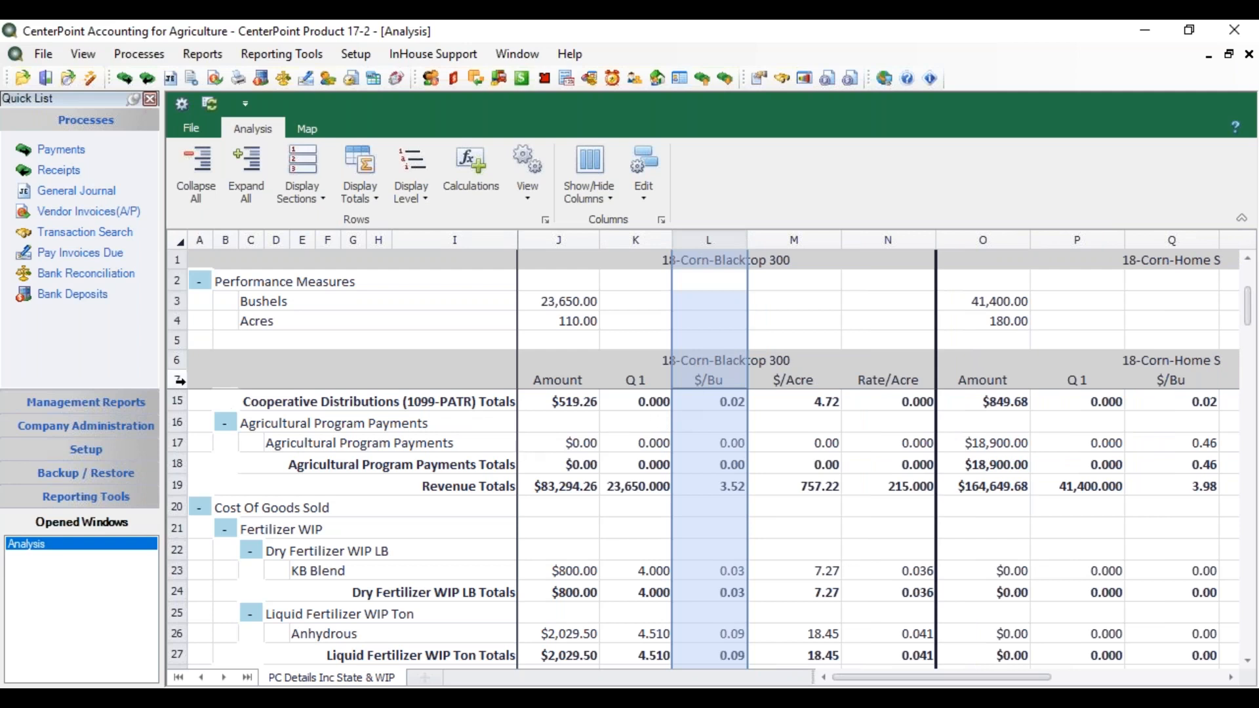
Step: Shrink the heights of rows 5 and 7, collapsing row 5 completely, and turn the headings off
left_click_drag(179, 383, 177, 331)
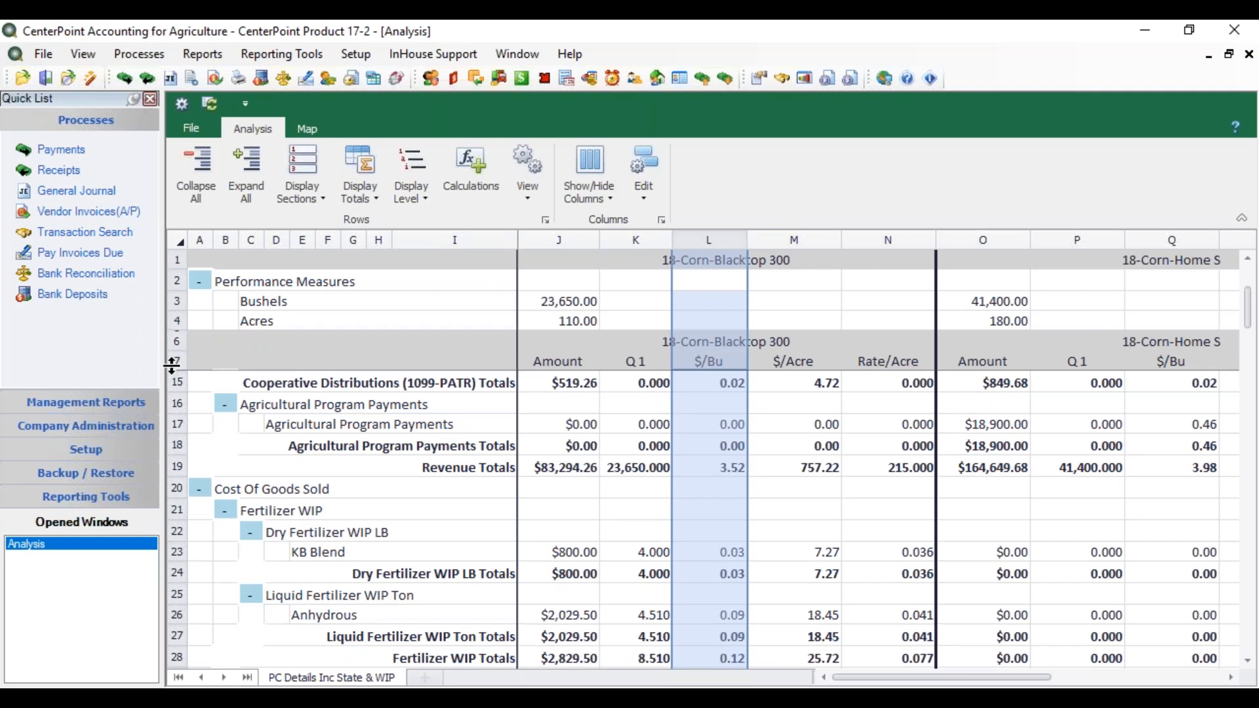
left_click_drag(173, 370, 174, 361)
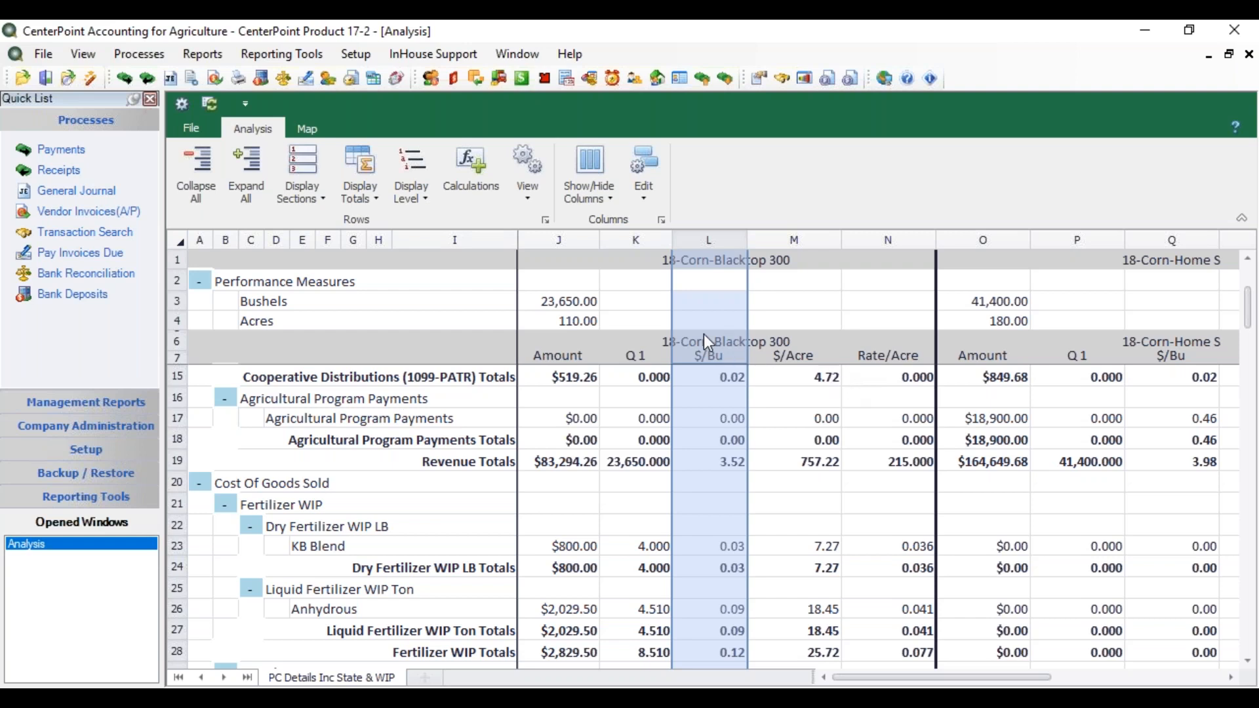
left_click(522, 196)
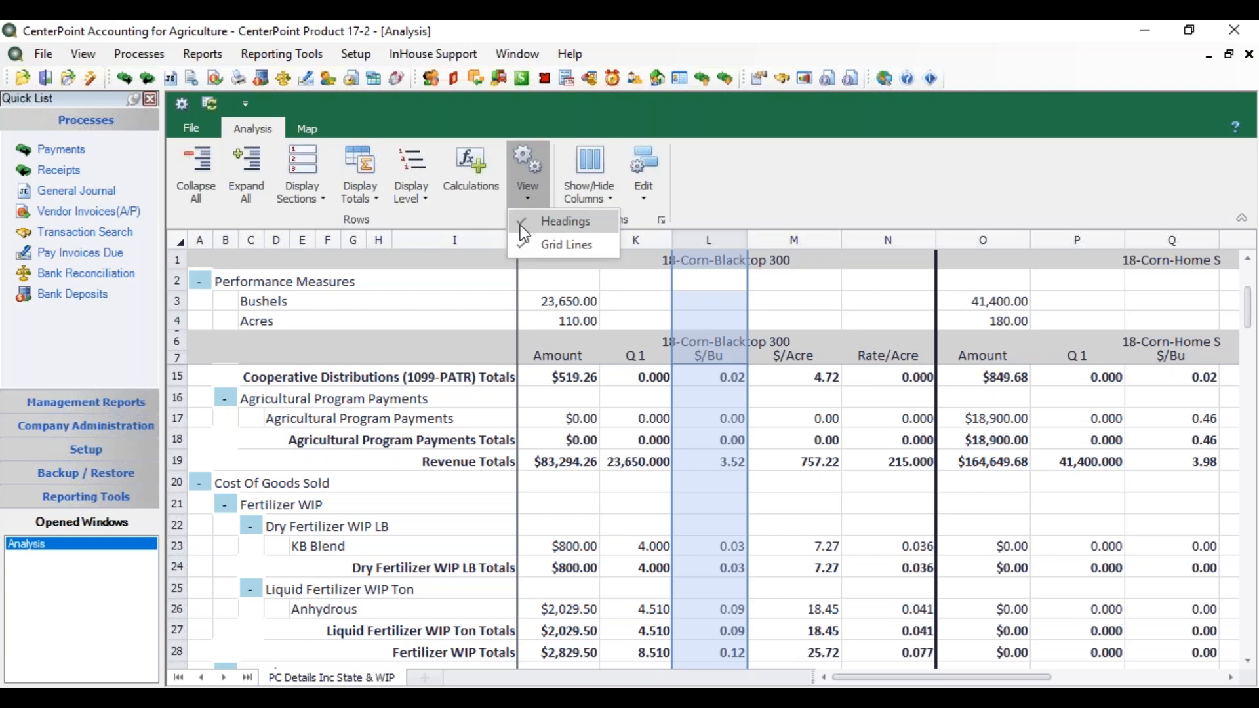
left_click(525, 223)
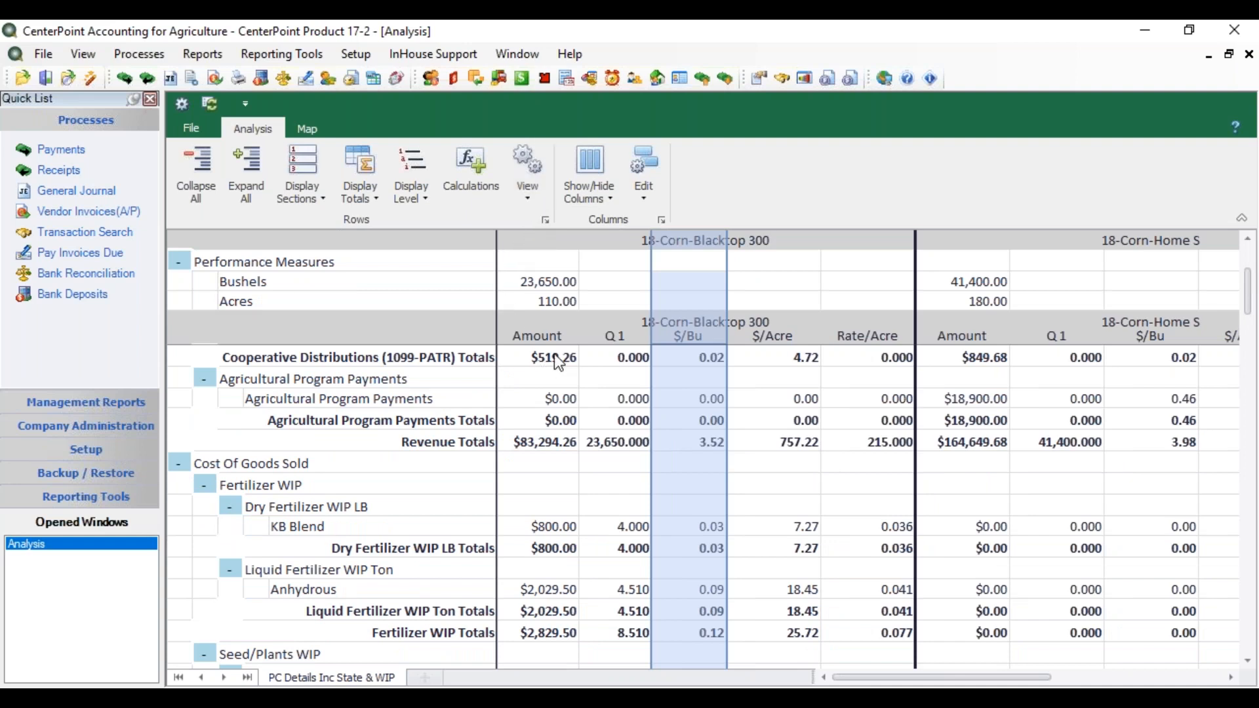
Step: Set the width of the Q 1 column to 240
right_click(593, 364)
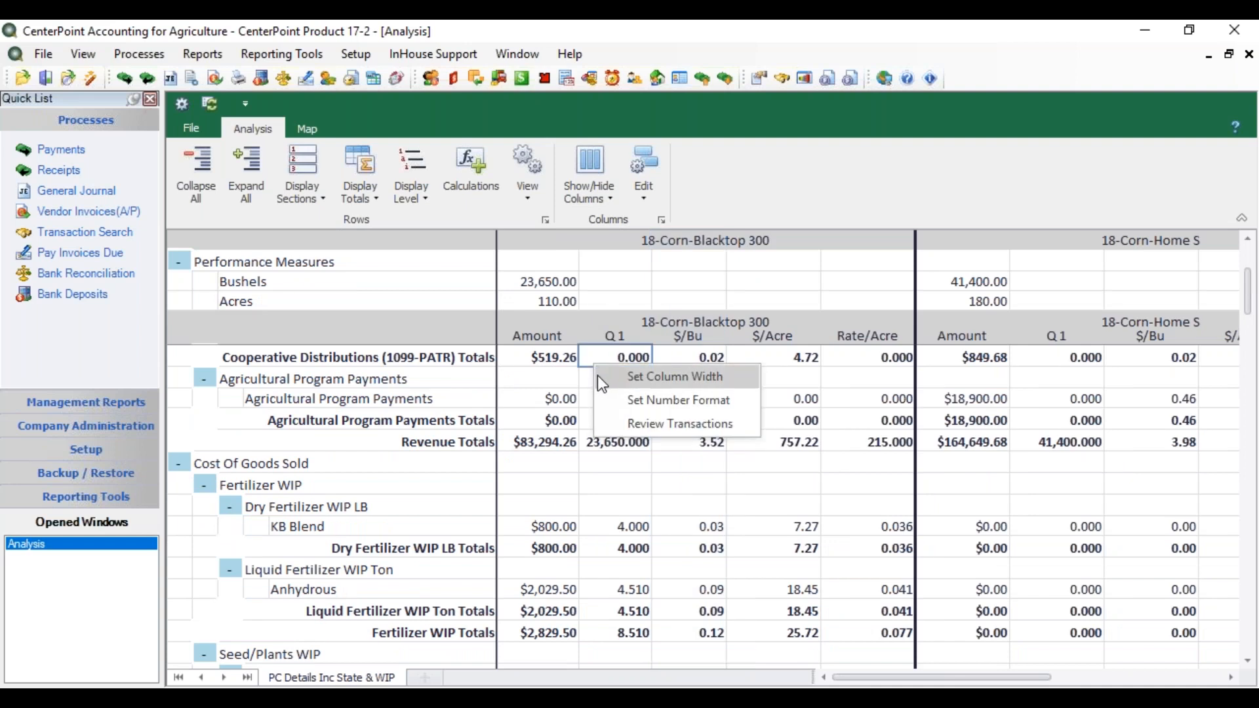
left_click(636, 380)
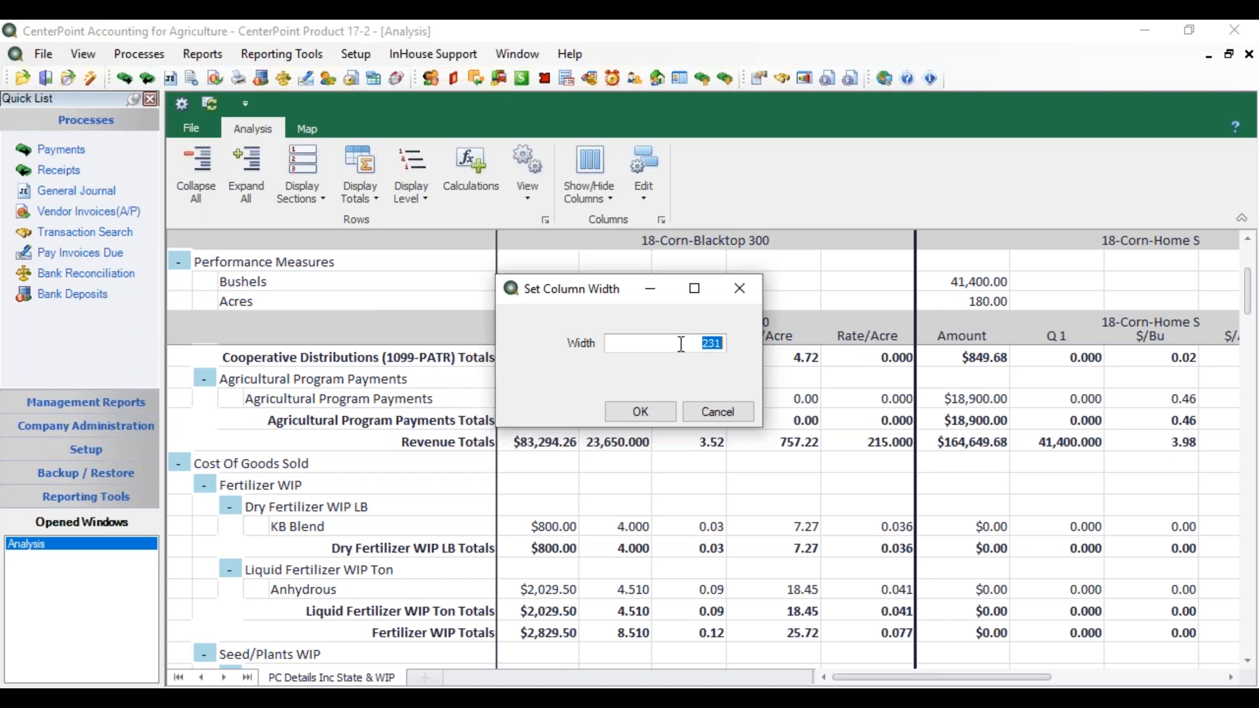
type("240")
left_click(641, 411)
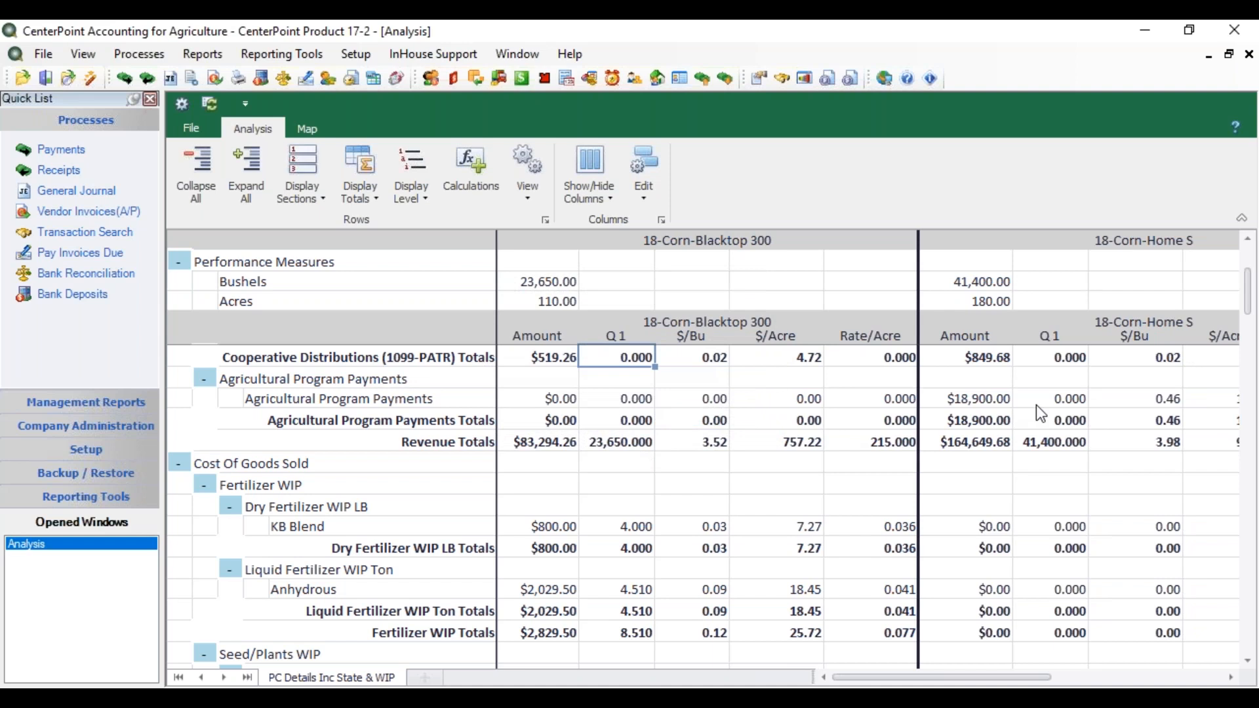
Step: Set the width of the $/Bu column to 200
right_click(687, 384)
left_click(713, 385)
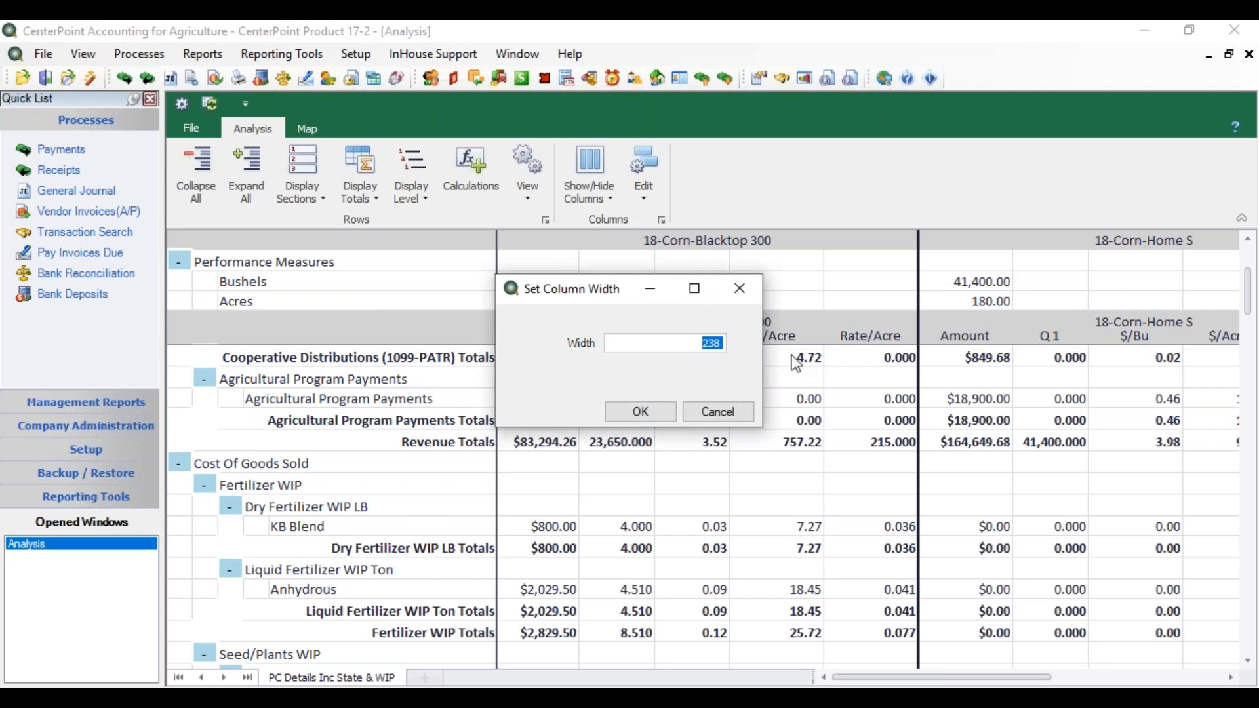
type("200")
left_click(661, 414)
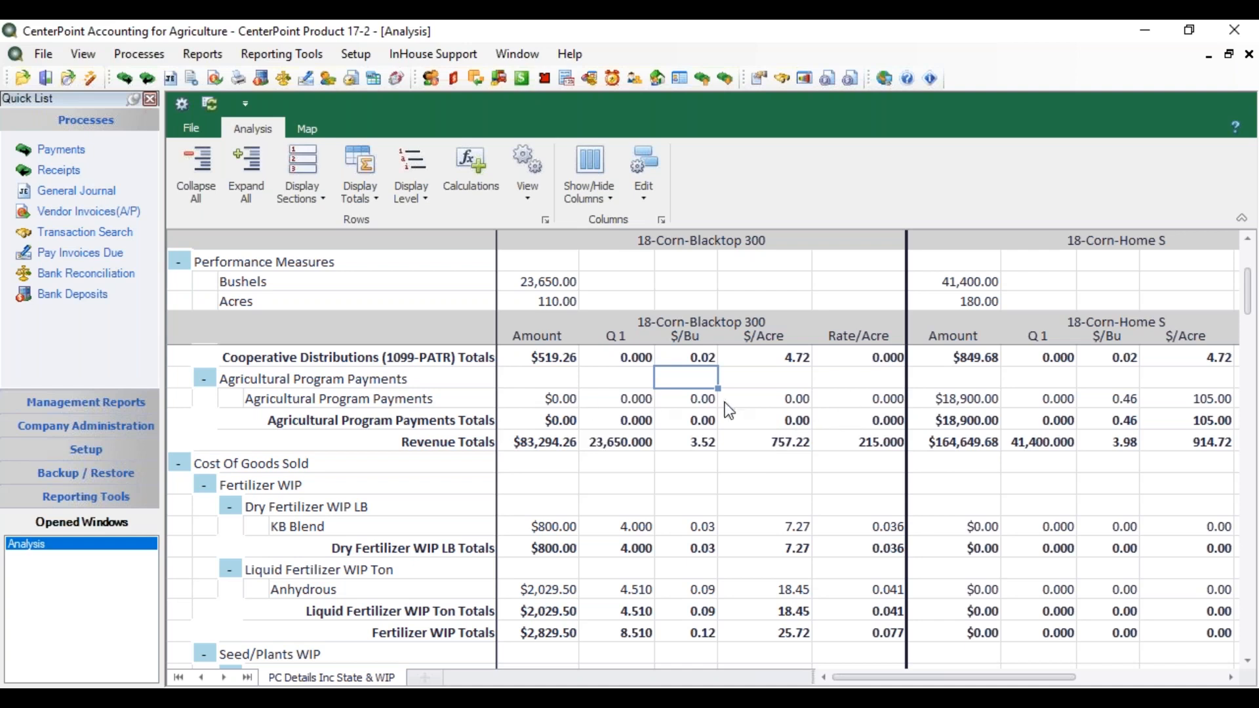
Step: Set the number format of the $/Acre column to 1 decimal place
right_click(769, 376)
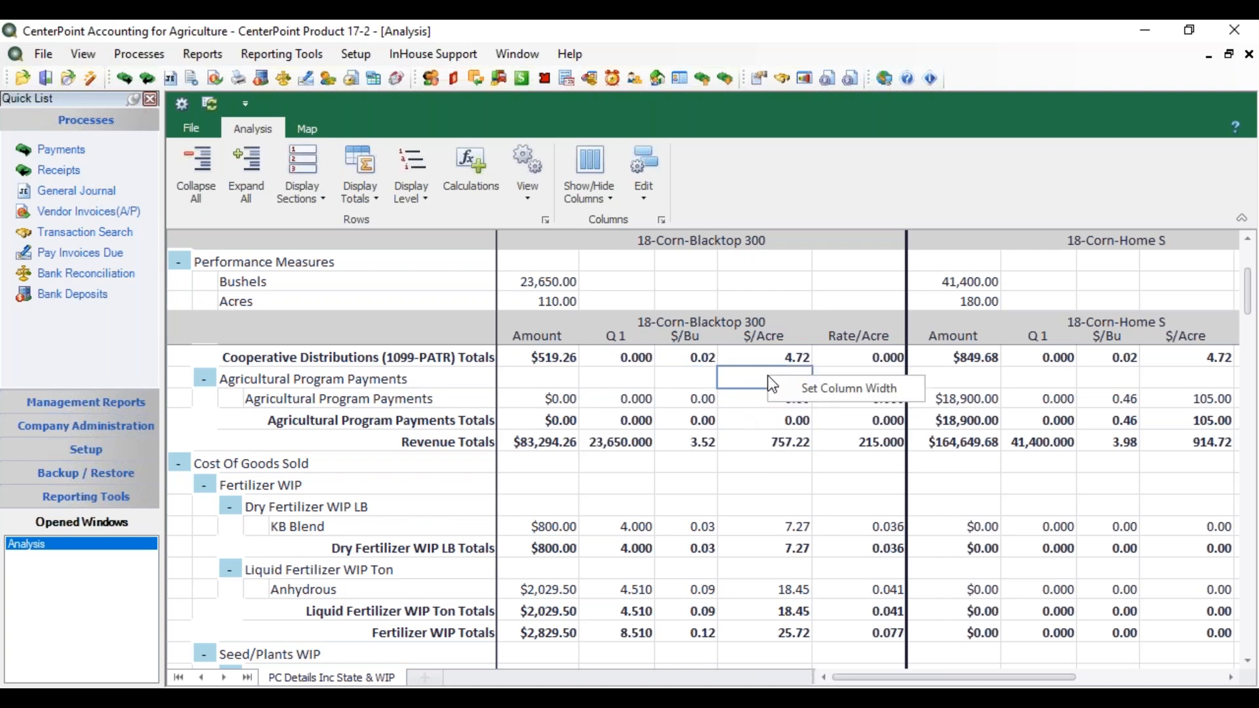
right_click(749, 395)
left_click(746, 396)
right_click(749, 396)
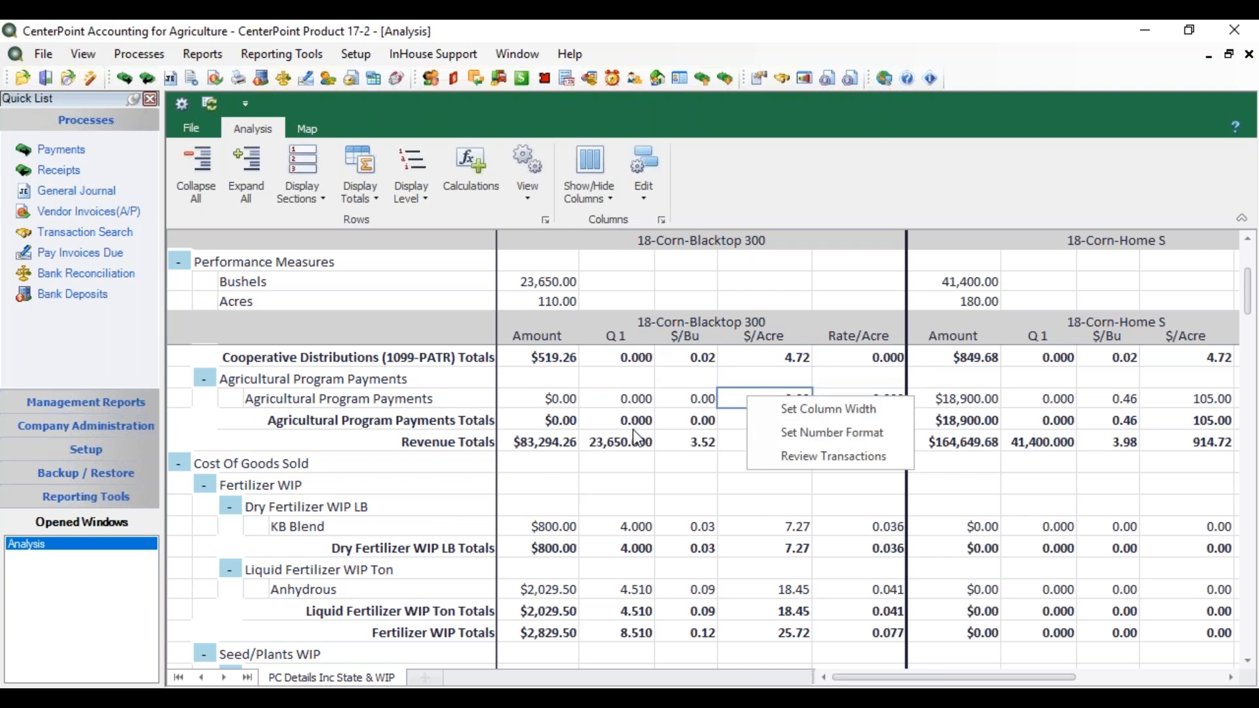
left_click(784, 432)
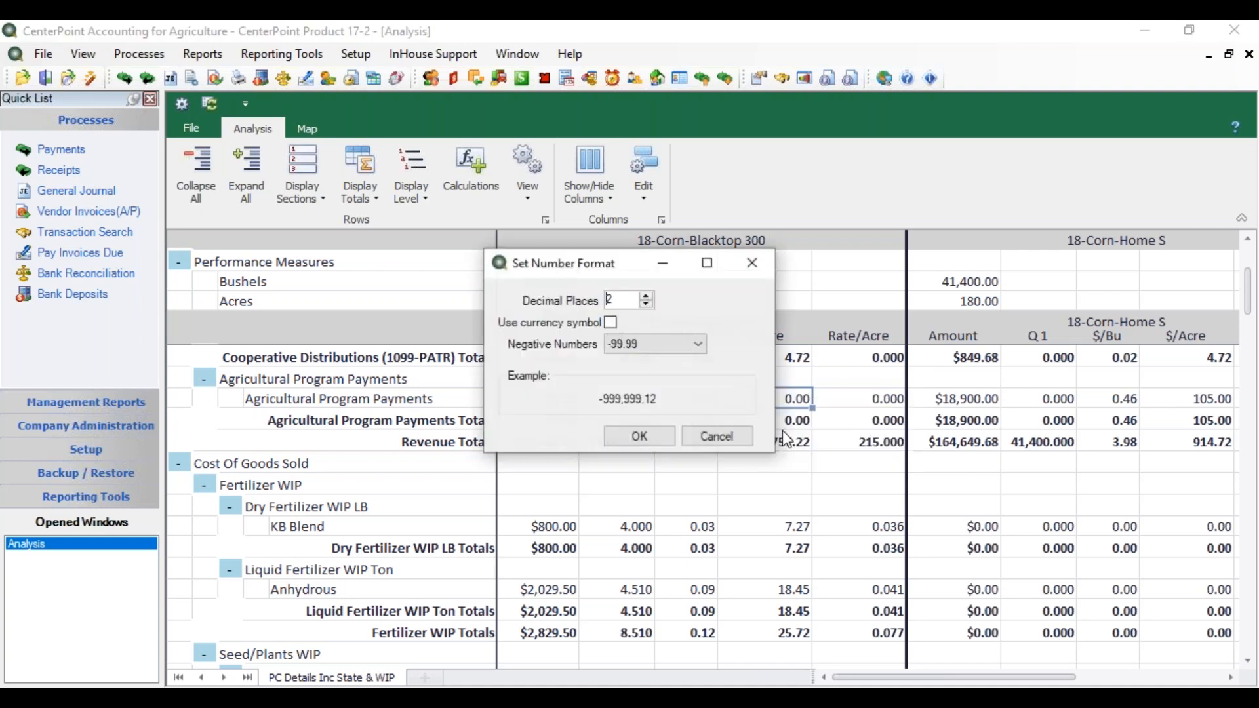
left_click(648, 305)
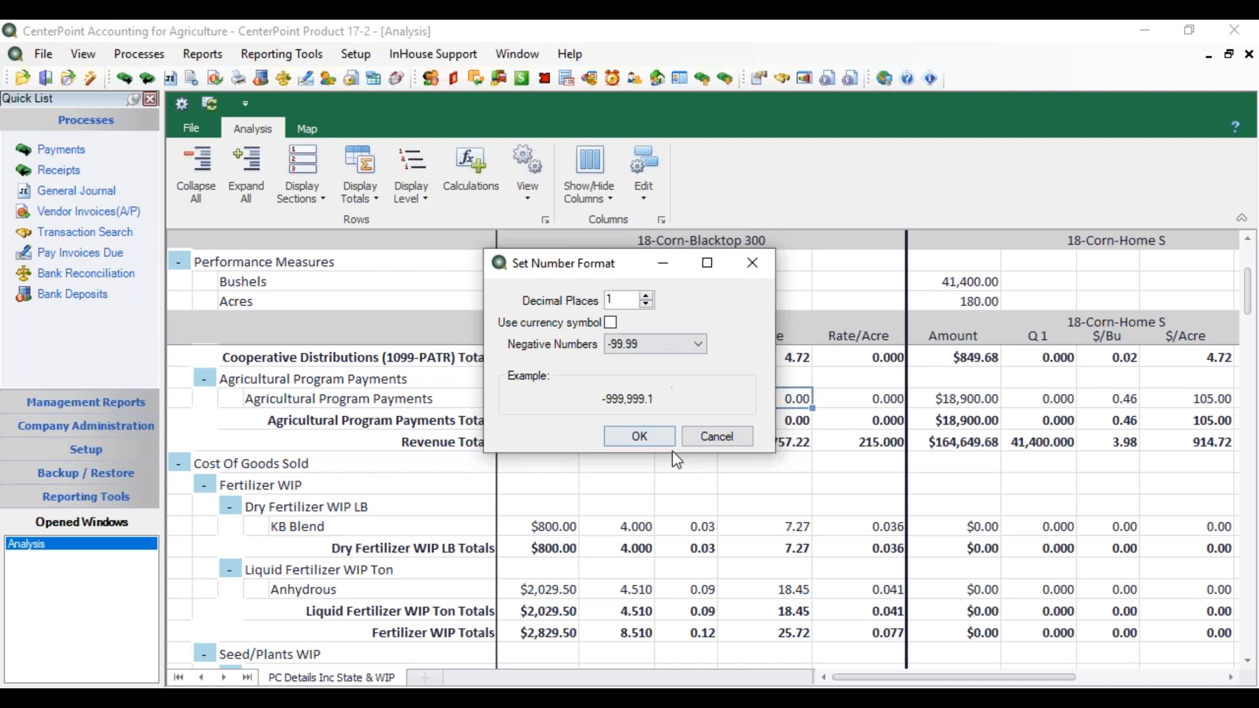
left_click(649, 435)
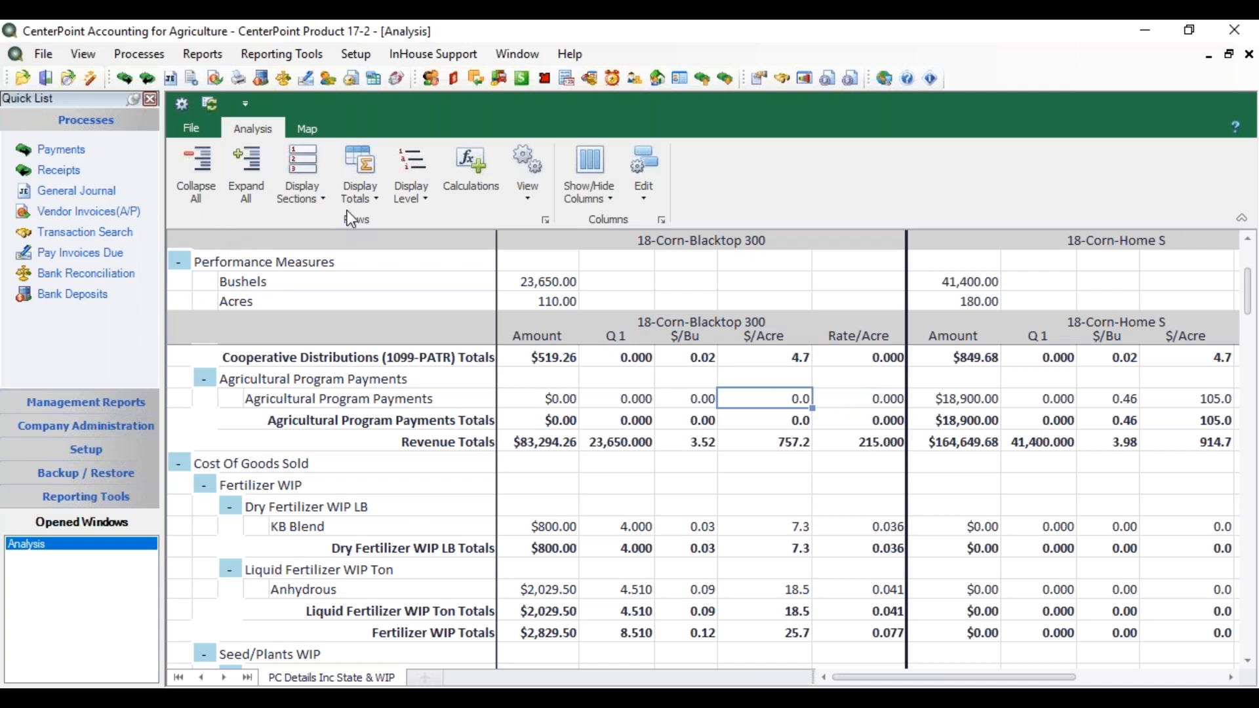
Step: Turn the grid lines of the analysis off and on again
left_click(525, 193)
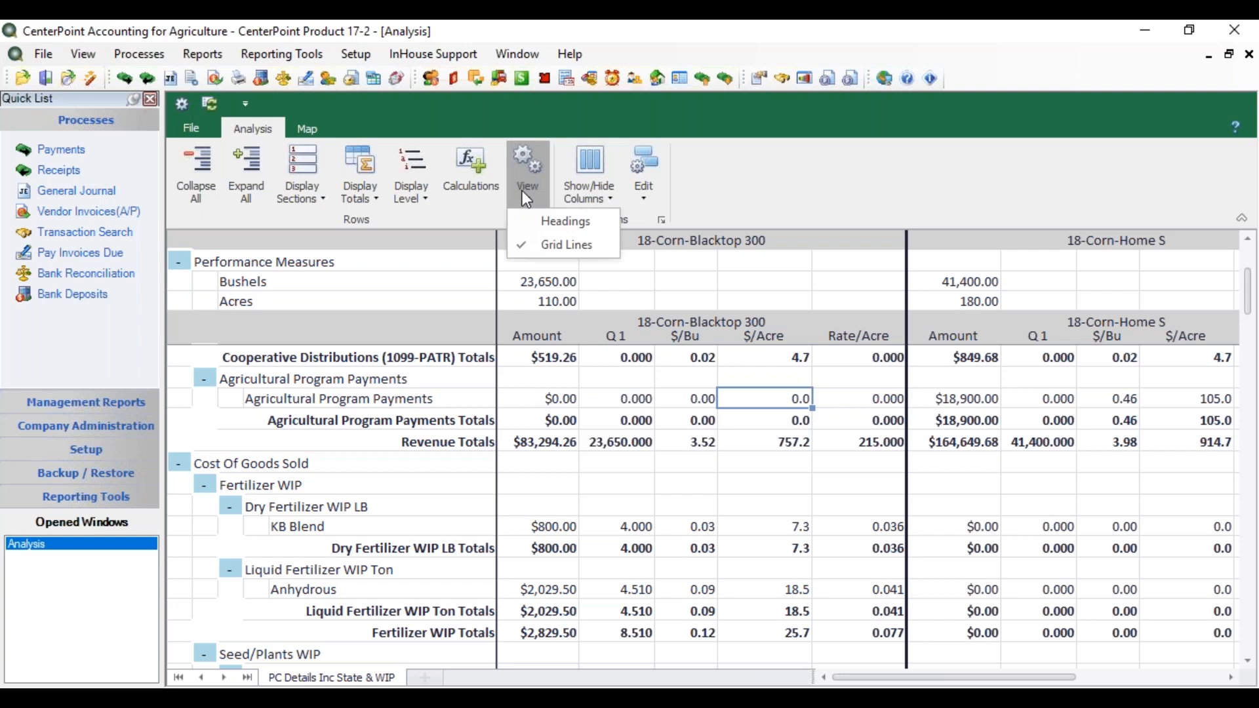
left_click(522, 243)
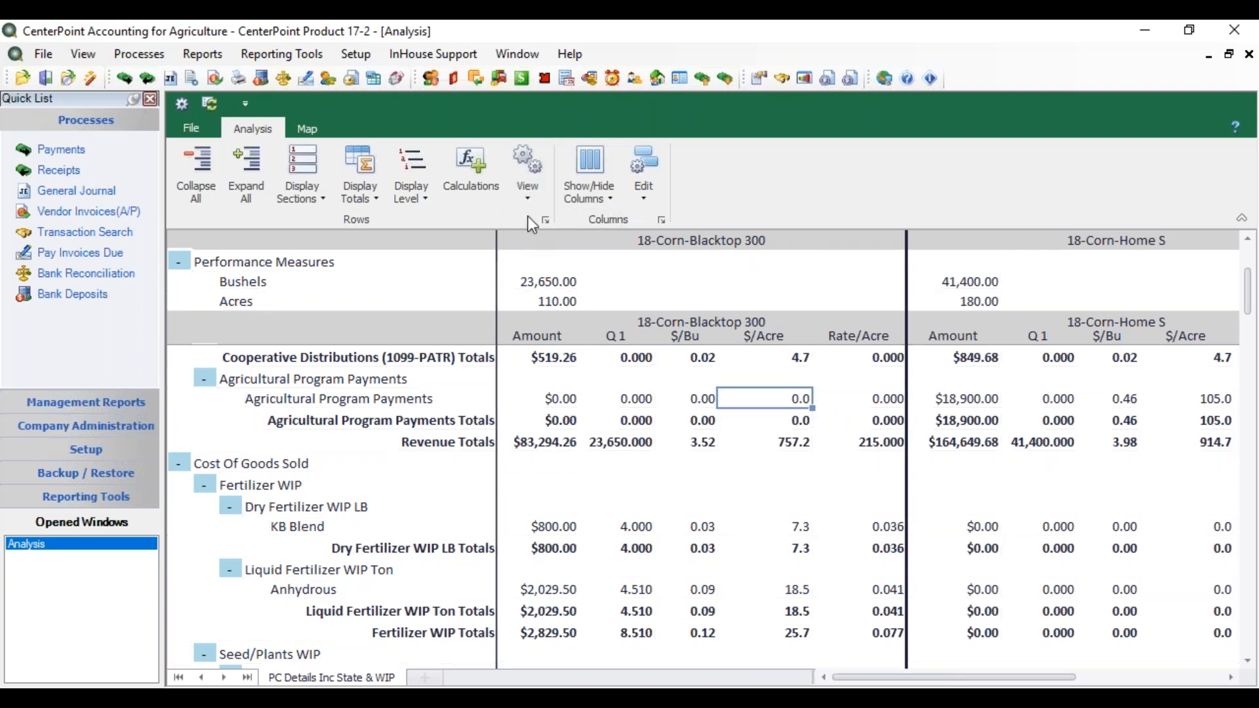
left_click(530, 204)
left_click(537, 240)
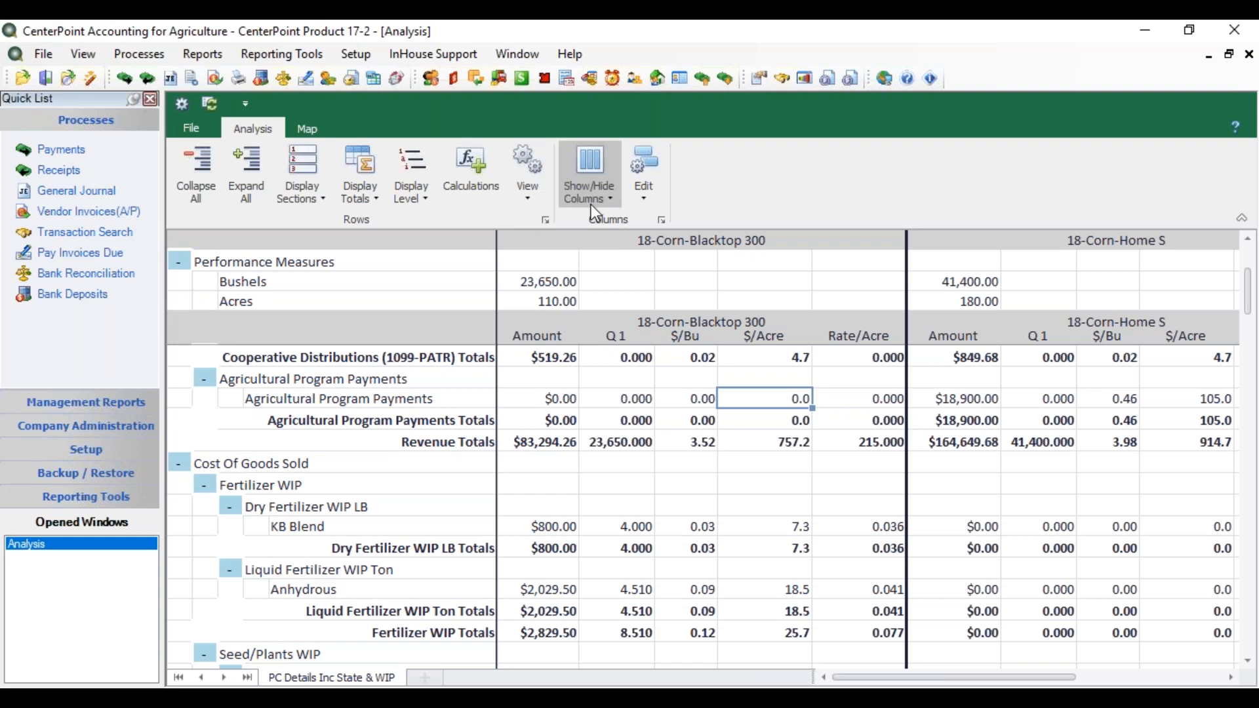
Step: Hide the Rate/Acre column for all production centers in the analysis
left_click(605, 205)
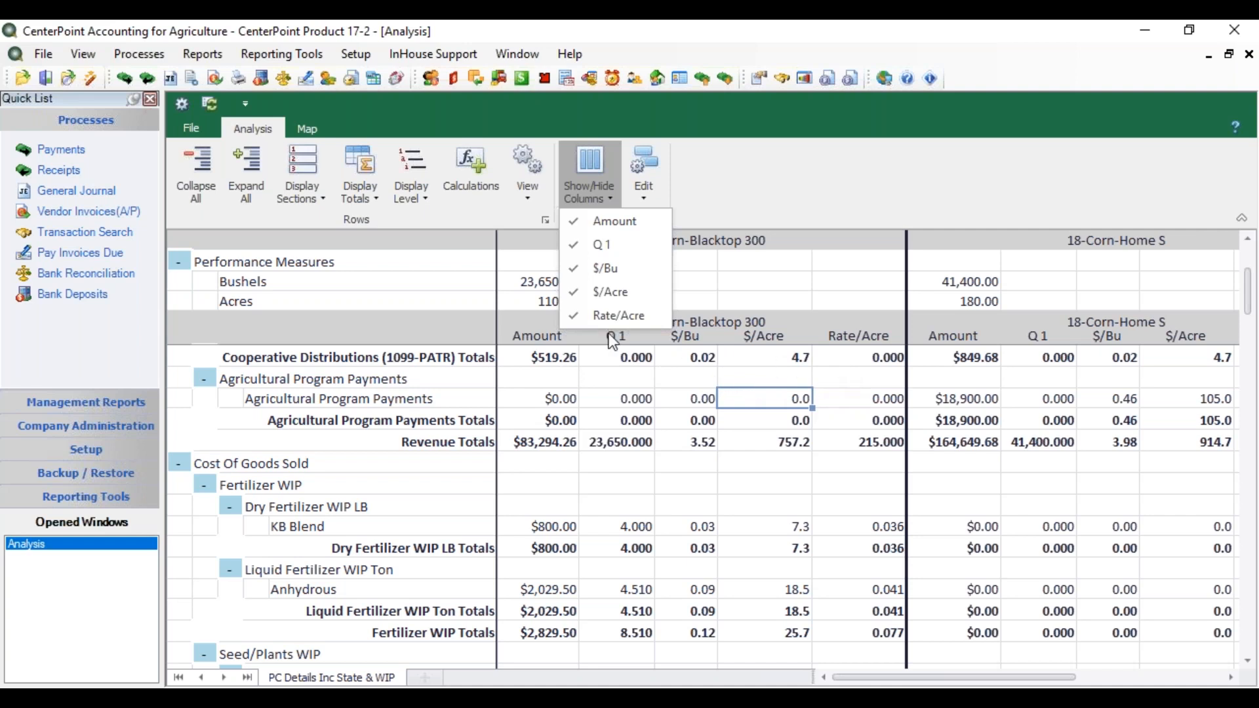
left_click(583, 317)
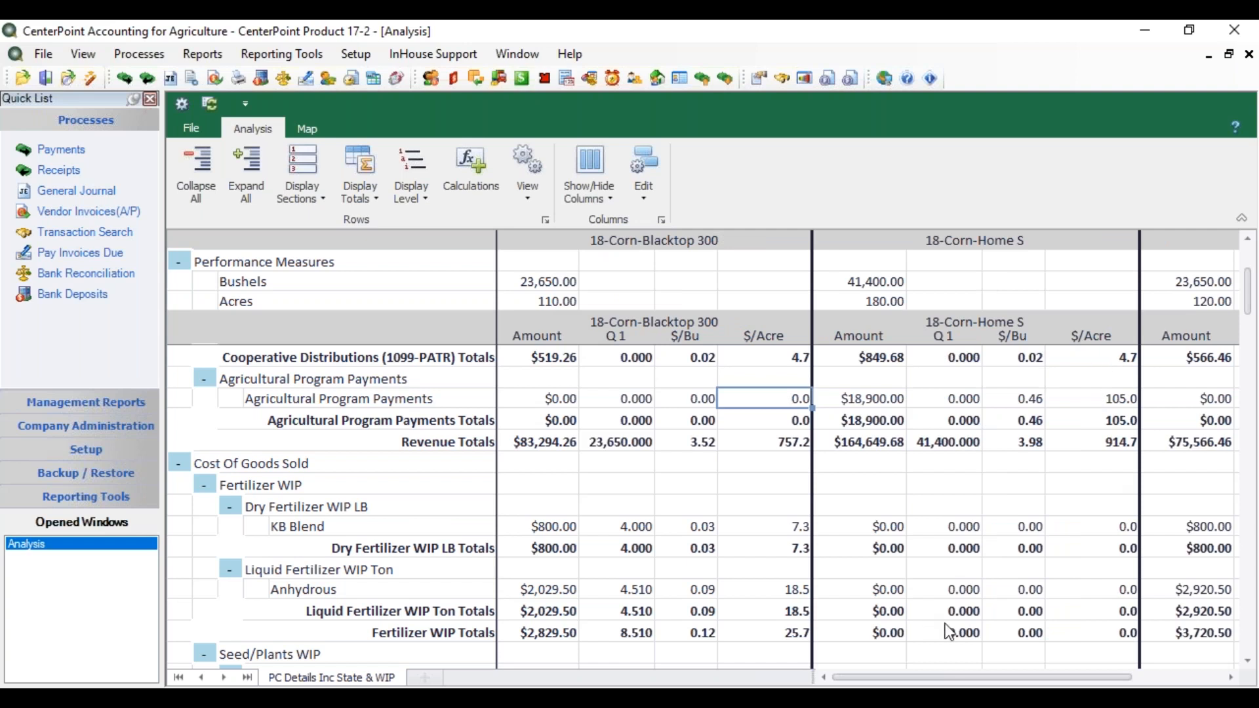
Step: Collapse the Change in Raised Crop Inventory, Cooperative Distributions (1099-PATR) and Agricultural Program Payments groups under Revenue
mouse_move(962, 678)
left_mouse_down()
mouse_move(1058, 672)
mouse_move(970, 683)
mouse_move(1038, 686)
mouse_move(977, 683)
left_mouse_up()
left_click_drag(908, 680, 938, 682)
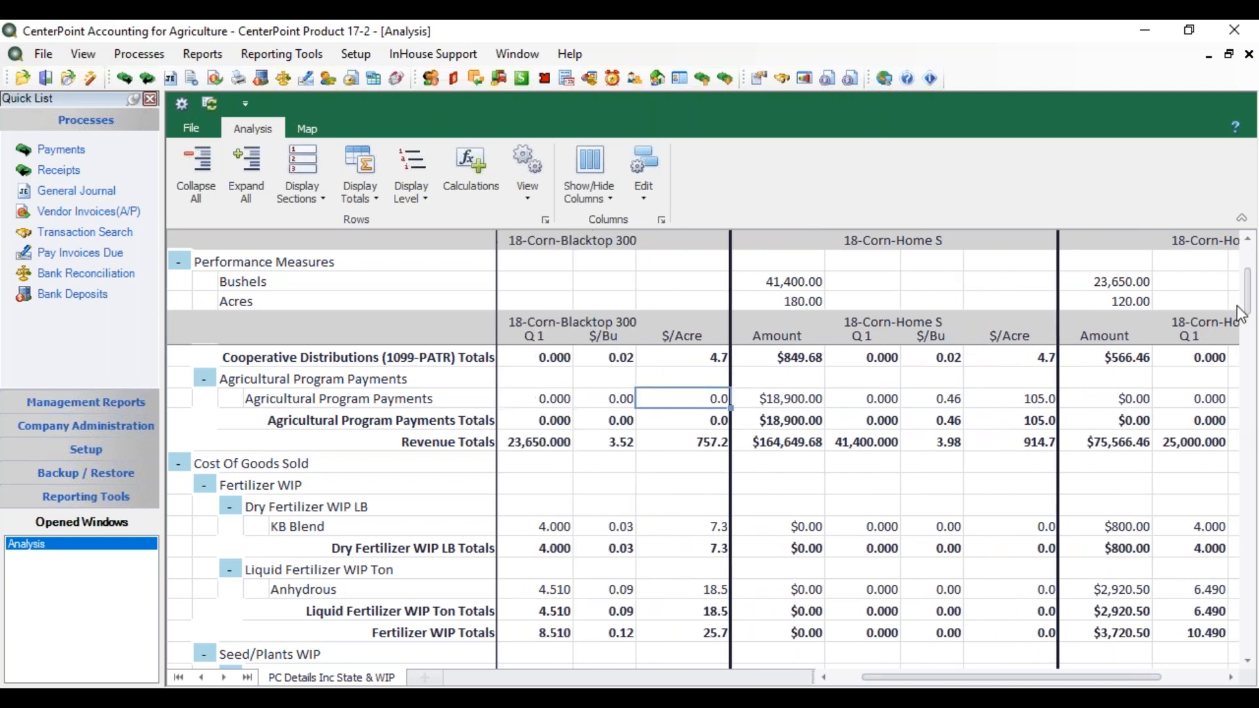
left_click_drag(1249, 290, 1249, 300)
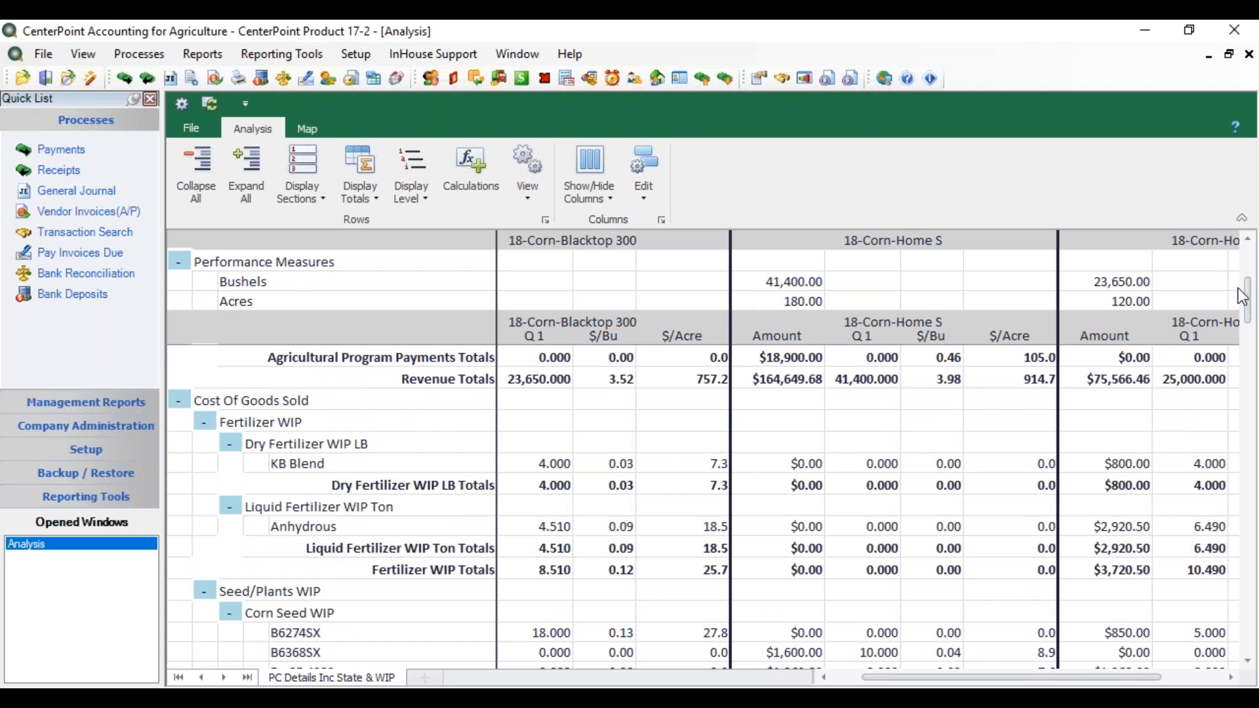
left_click_drag(1242, 292, 1231, 258)
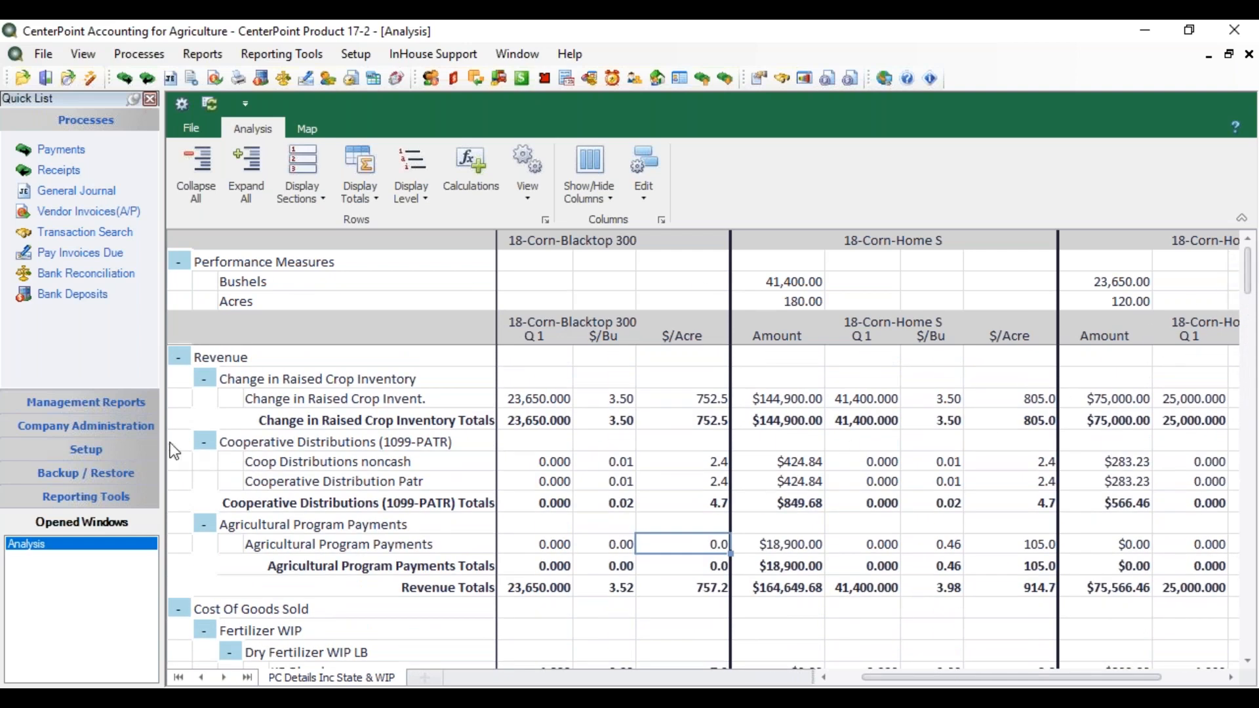
left_click(205, 380)
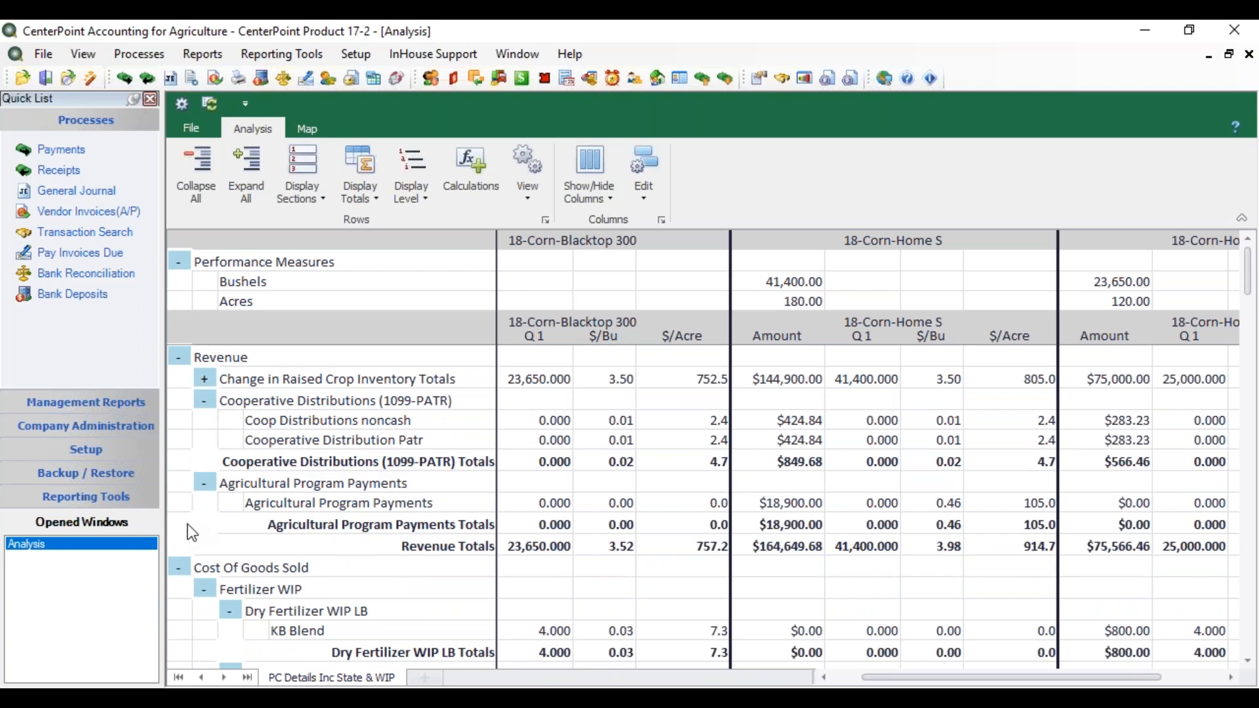
left_click(204, 400)
left_click(204, 425)
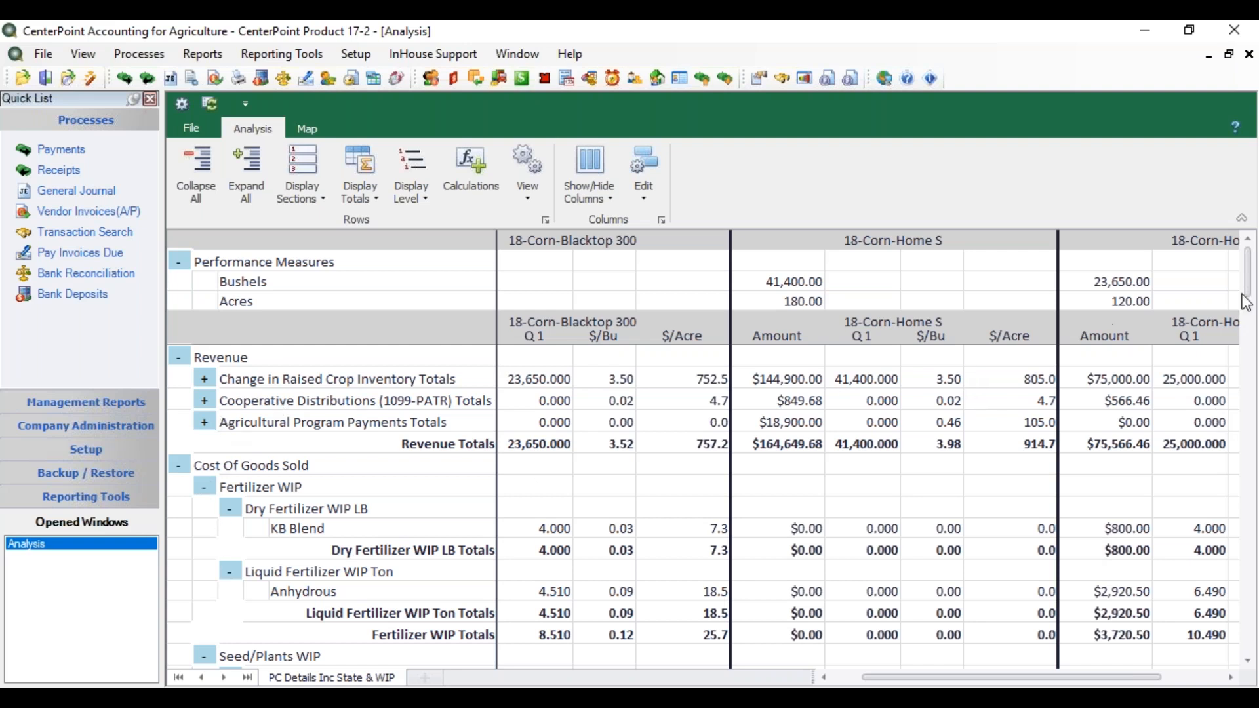
Step: Expand all row groups of the analysis to full detail again
scroll(1253, 305, "down", 2)
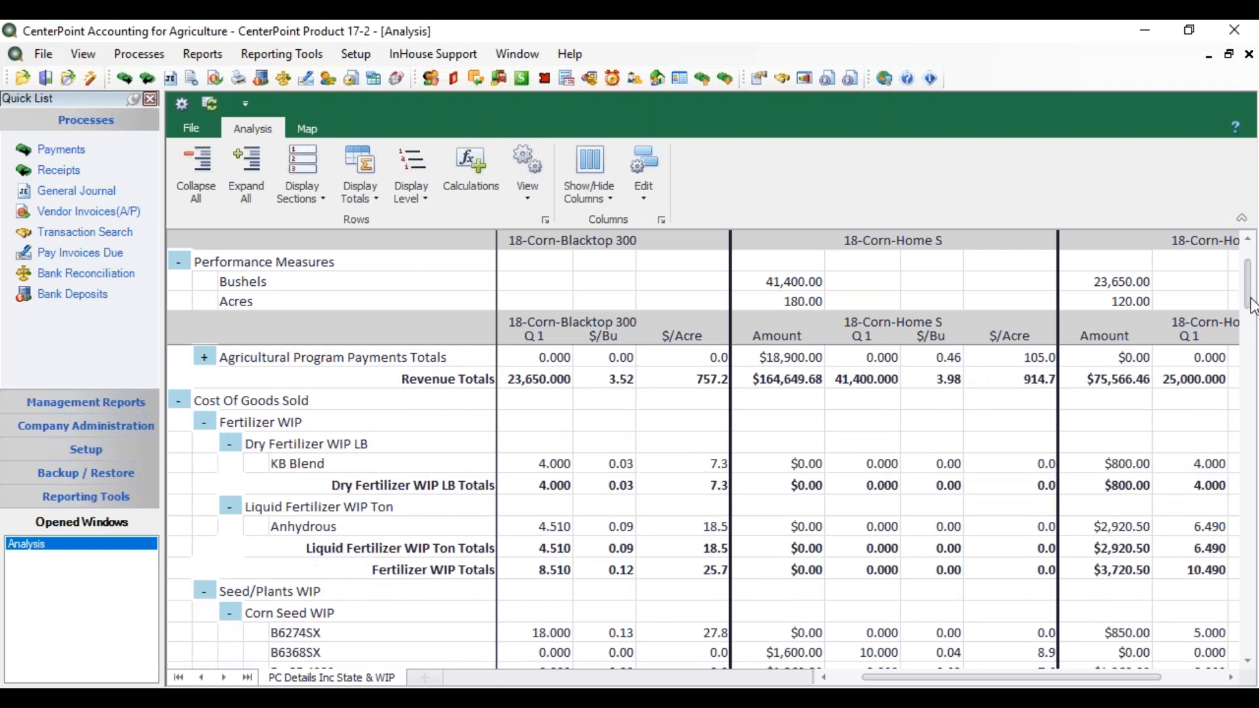
scroll(1253, 308, "up", 2)
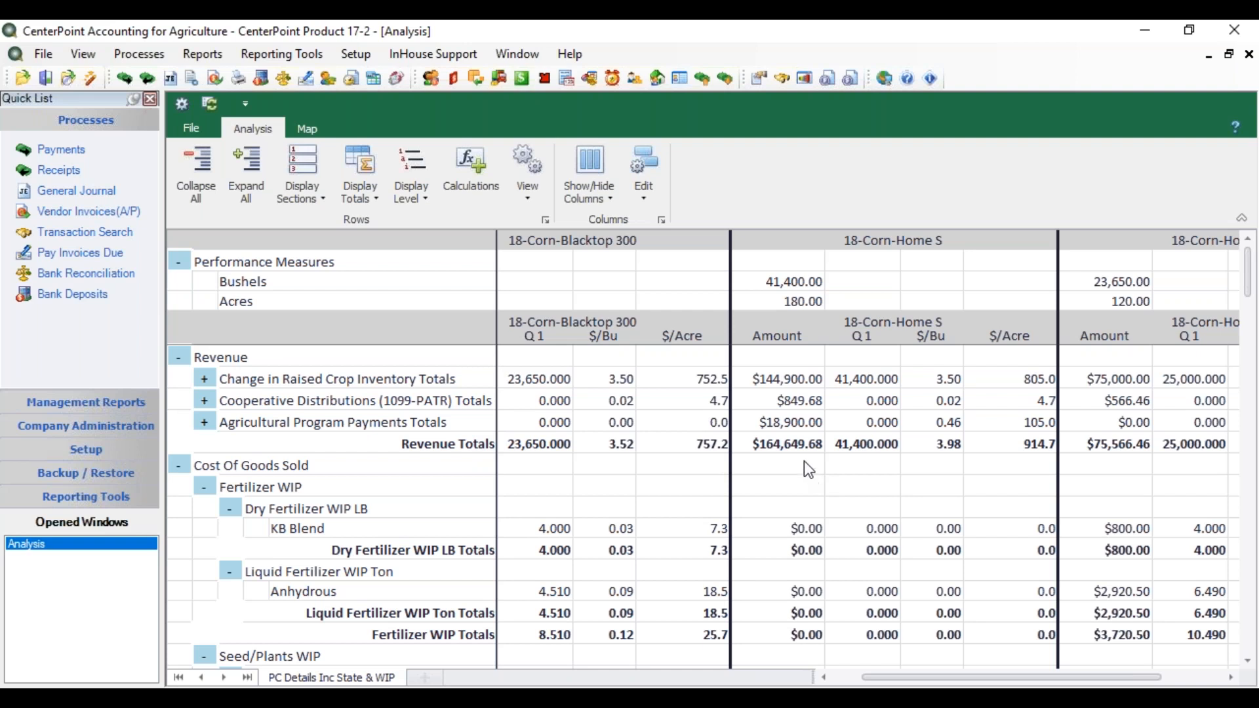
left_click(651, 203)
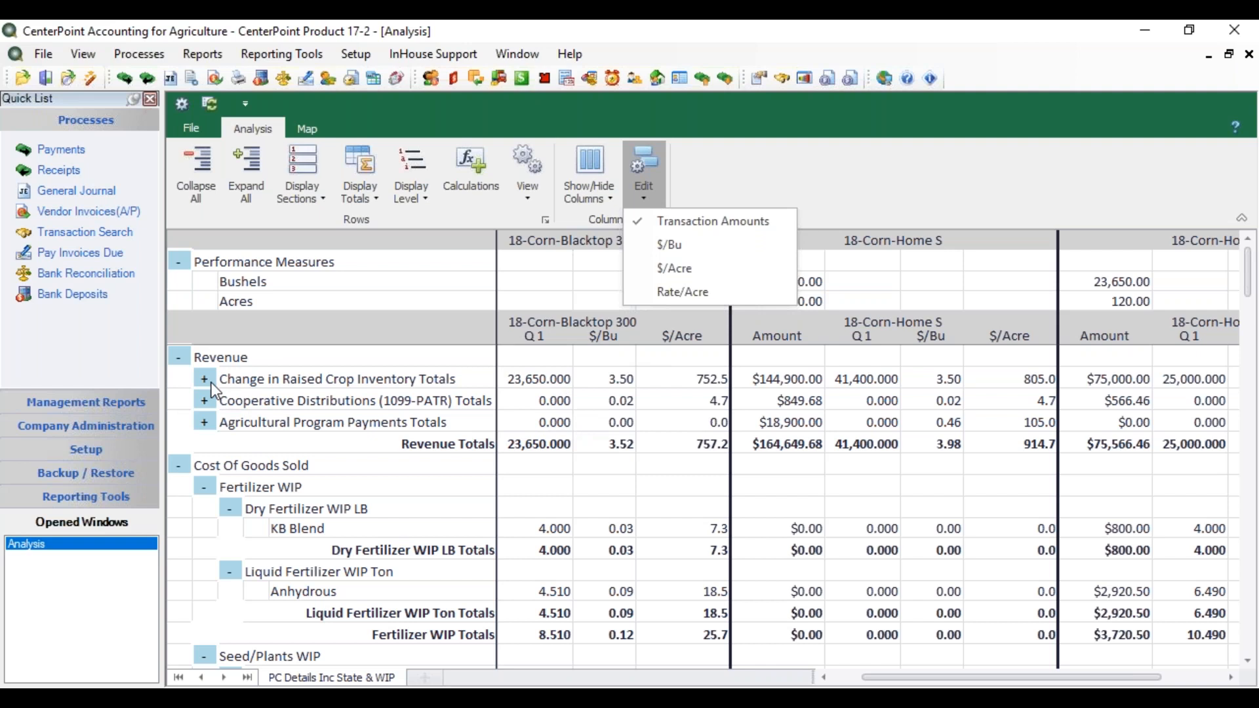
left_click(255, 181)
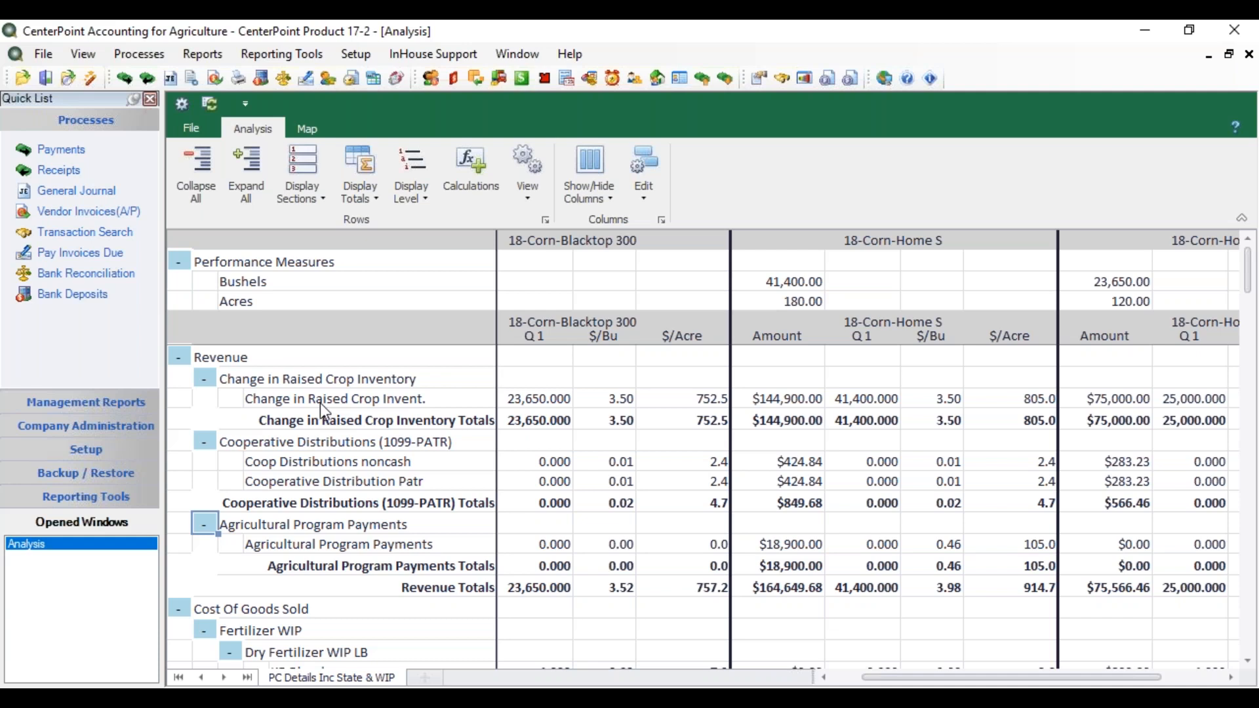
Step: Set the Change in Raised Crop Invent. amount of 18-Corn-Blacktop 300 to 85000.00
double_click(506, 396)
left_click_drag(506, 396, 597, 404)
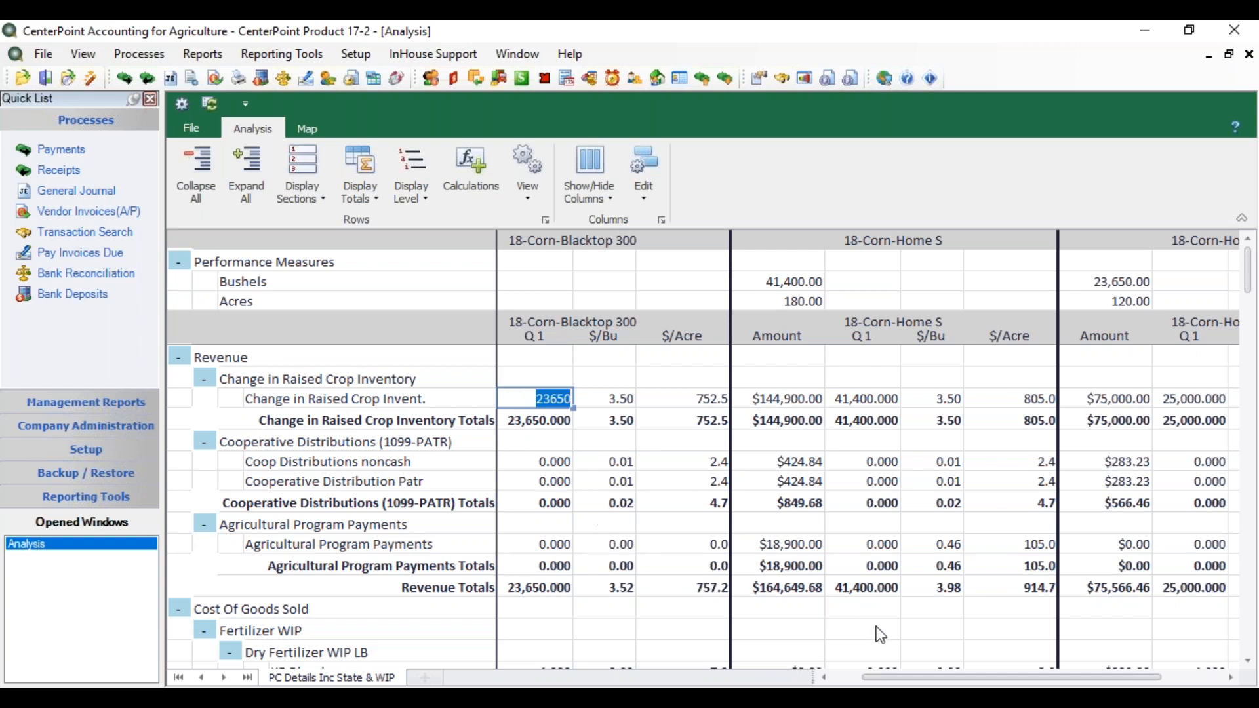
left_click_drag(900, 679, 869, 678)
left_click(521, 406)
double_click(521, 407)
left_click_drag(509, 396, 589, 394)
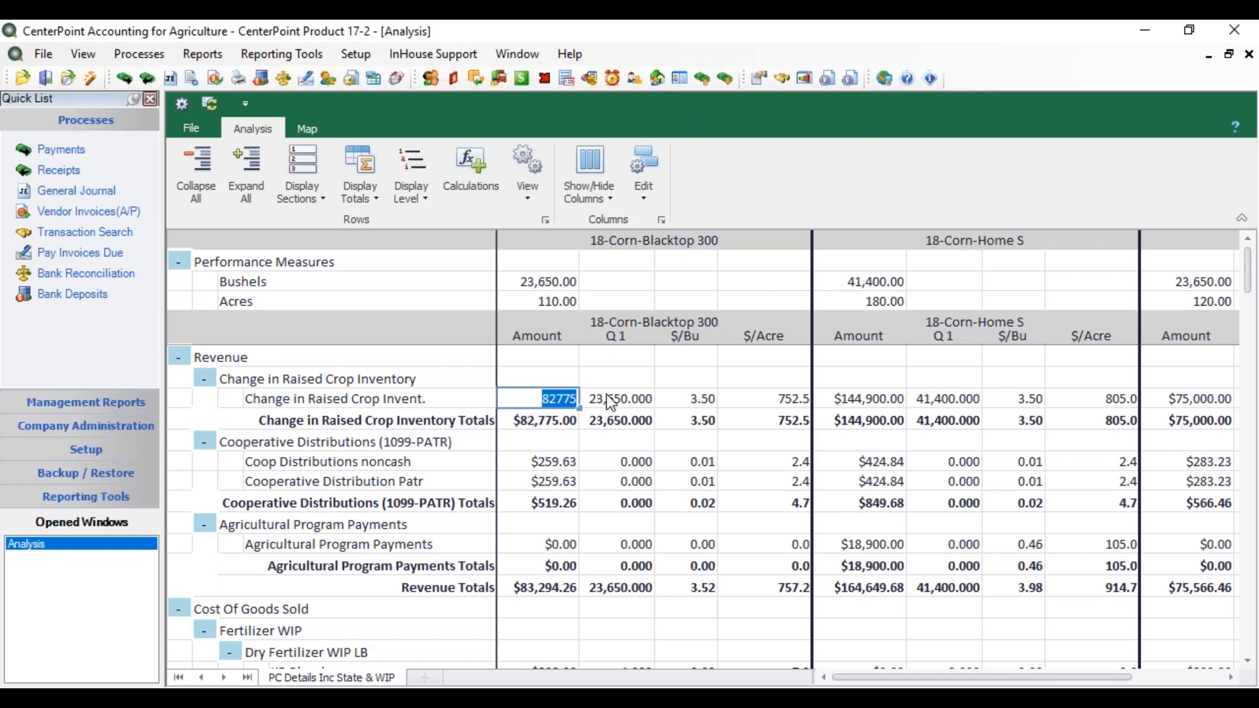
type("85000.00")
key("Tab")
Step: Set the Q 1 quantity of Change in Raised Crop Invent. for 18-Corn-Blacktop 300 to 25,000.00
double_click(604, 403)
left_click_drag(603, 401, 717, 403)
type("25,000.00")
key("Tab")
Step: Make the $/Acre column editable and set Change in Raised Crop Invent. of 18-Corn-Blacktop 300 to 780.0 per acre
left_click(643, 201)
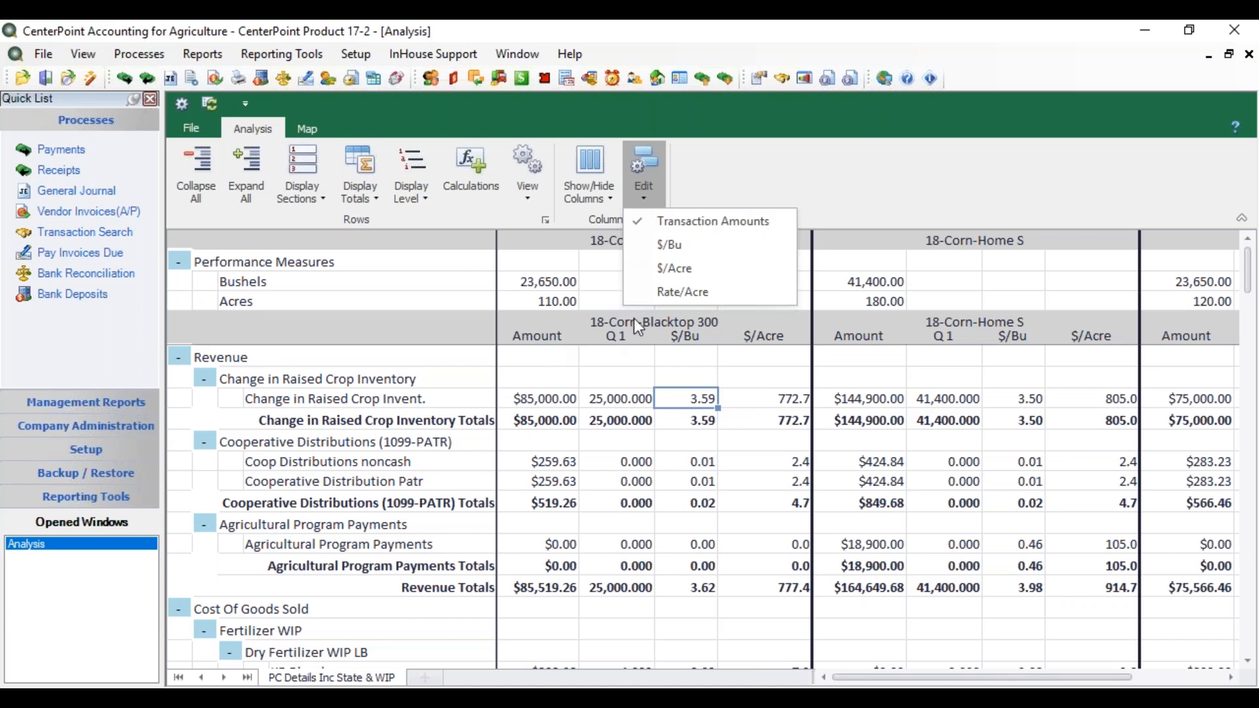
left_click(644, 267)
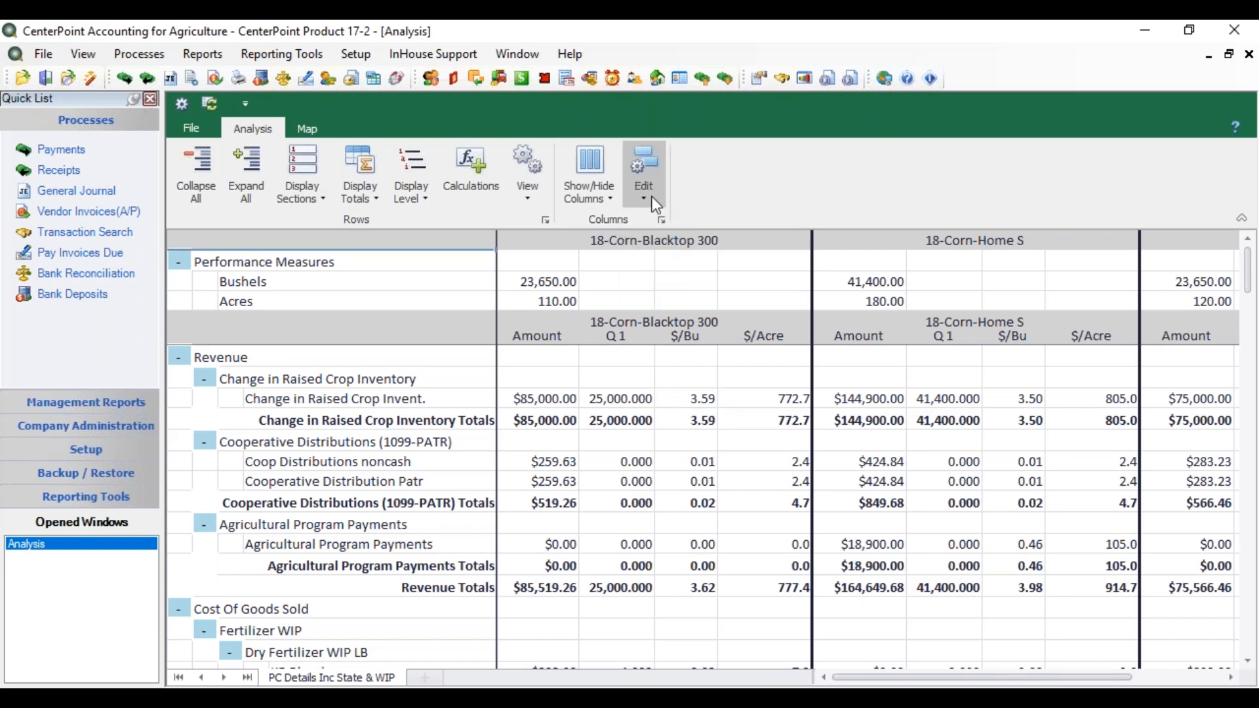
left_click(707, 405)
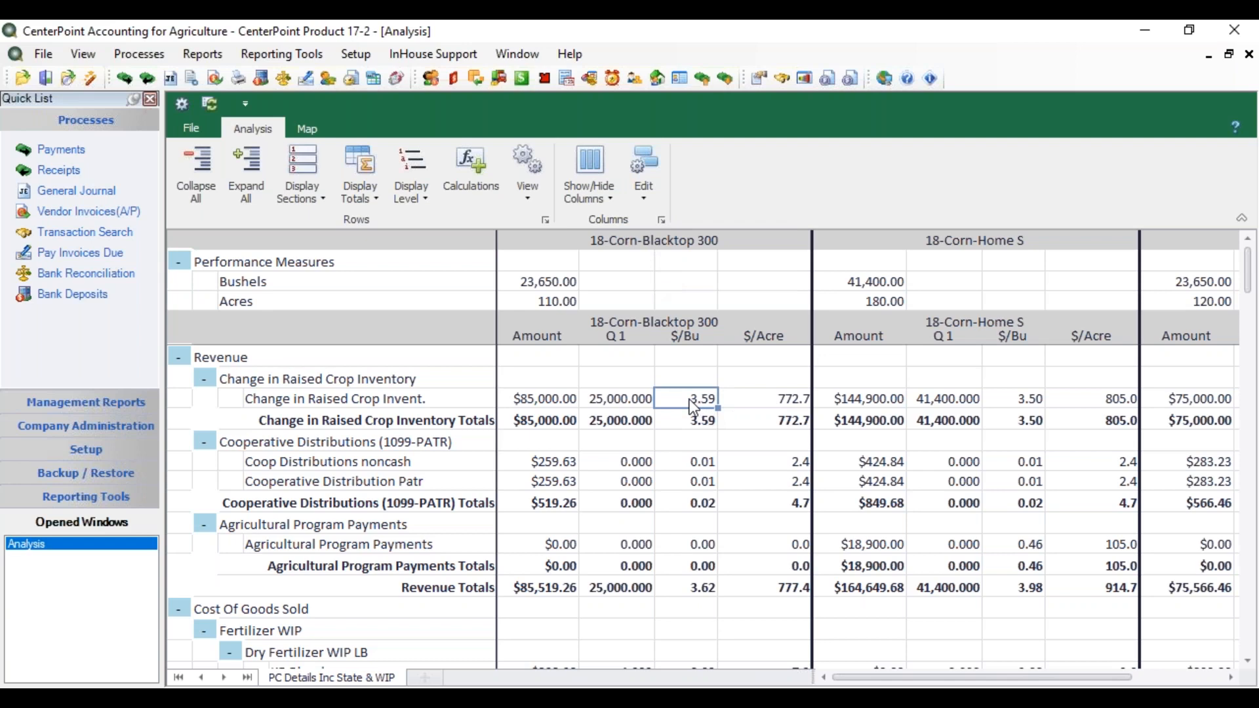
left_click(769, 400)
left_click(768, 400)
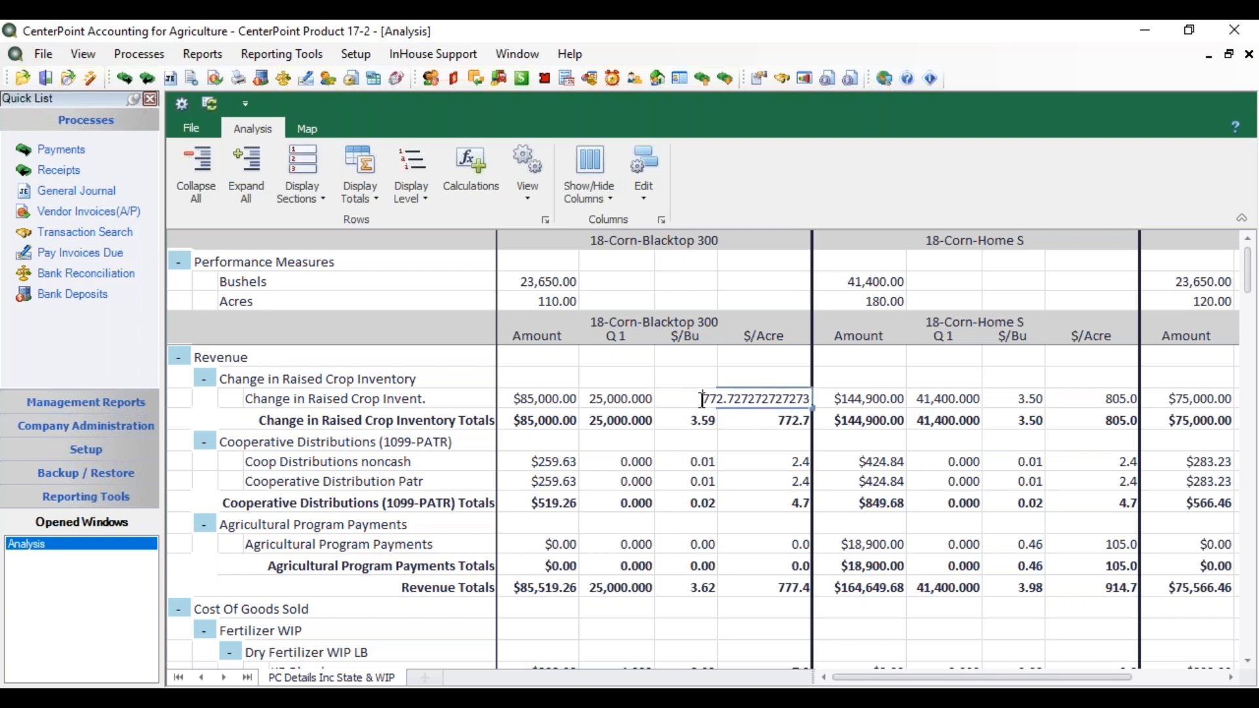
left_click_drag(701, 400, 842, 401)
type("780.0")
left_click(869, 402)
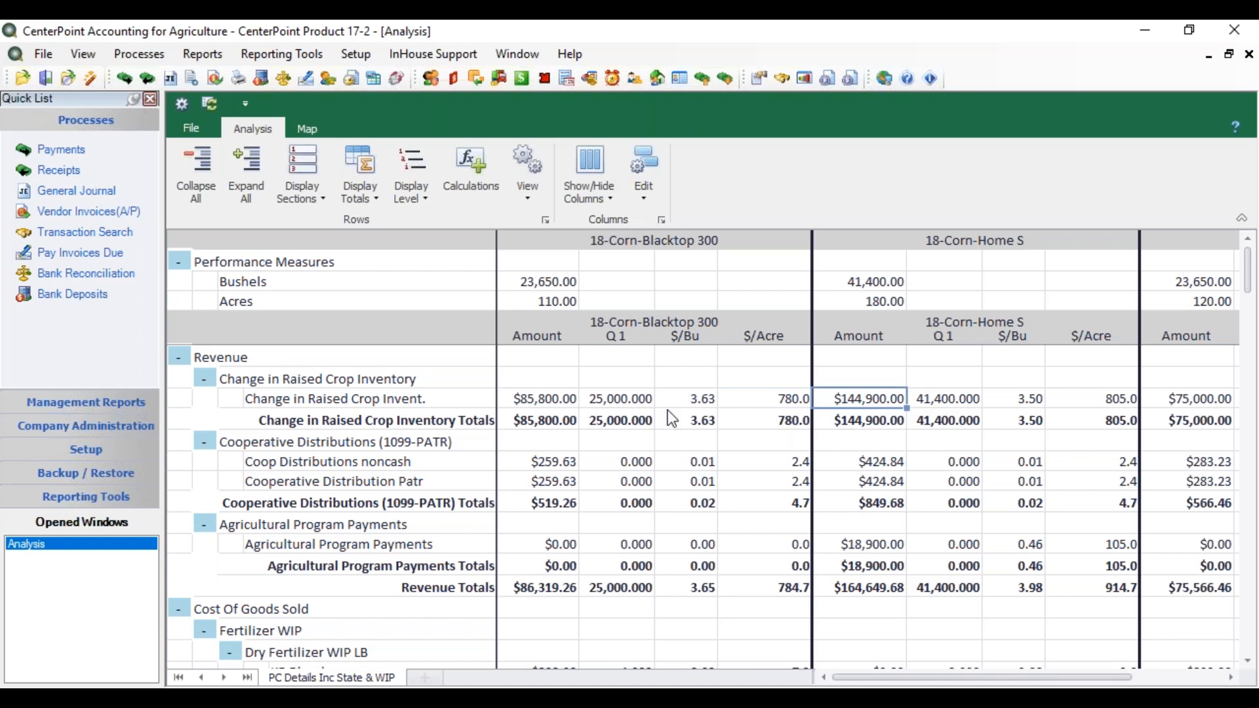
Step: Change the $/Acre value of Change in Raised Crop Invent. for 18-Corn-Blacktop 300 to 785
left_click(779, 404)
left_click(779, 403)
type("785")
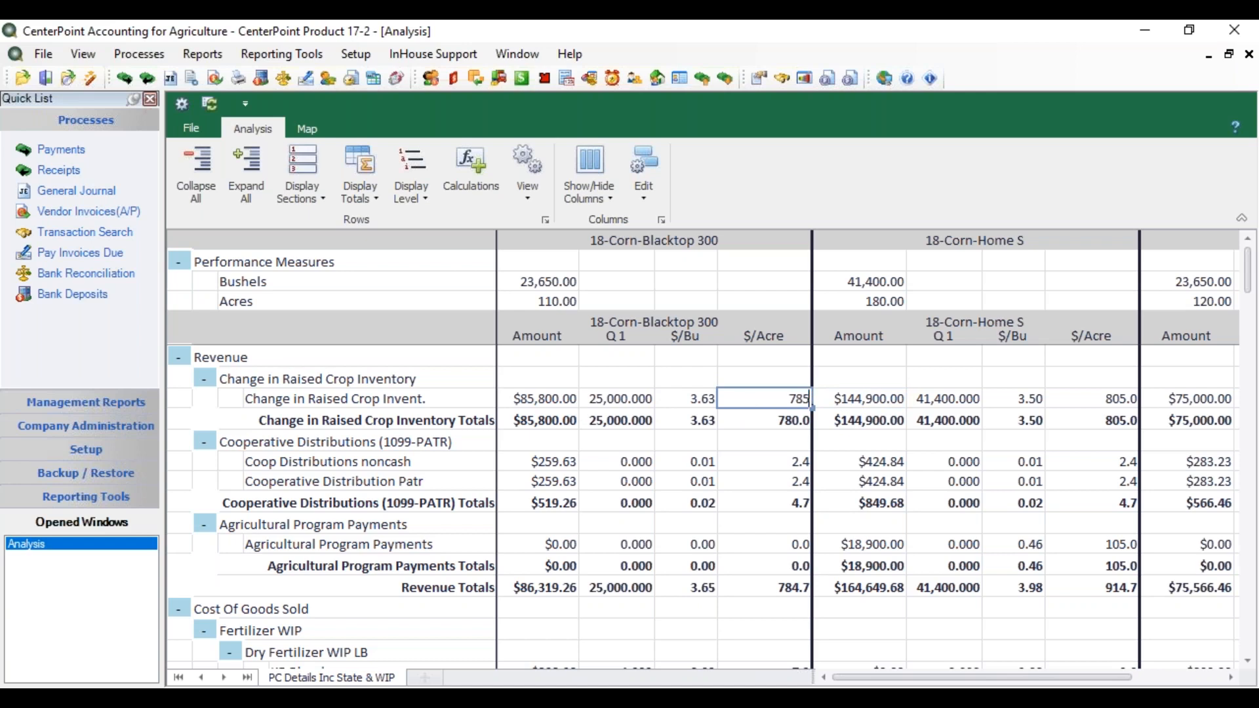
left_click(856, 393)
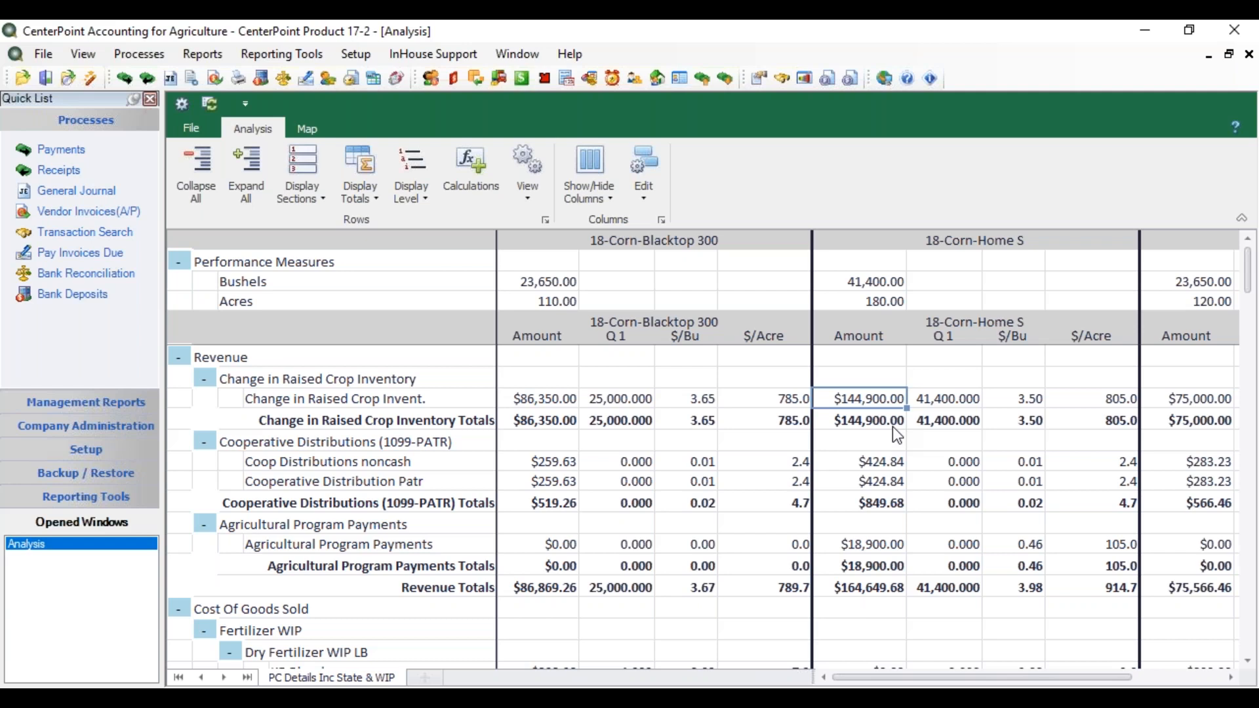
Step: Set the Bushels performance measure of 18-Corn-Blacktop 300 to 26000
double_click(528, 284)
left_click_drag(514, 280, 668, 290)
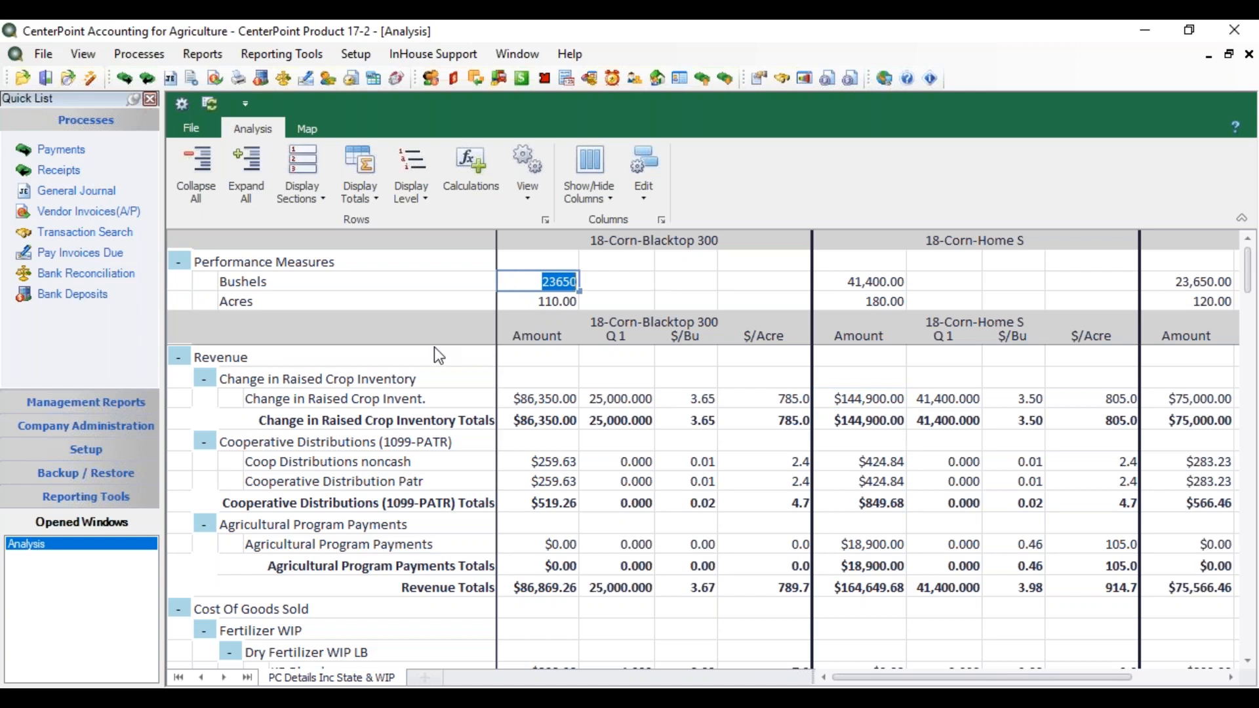
type("26000")
key("Tab")
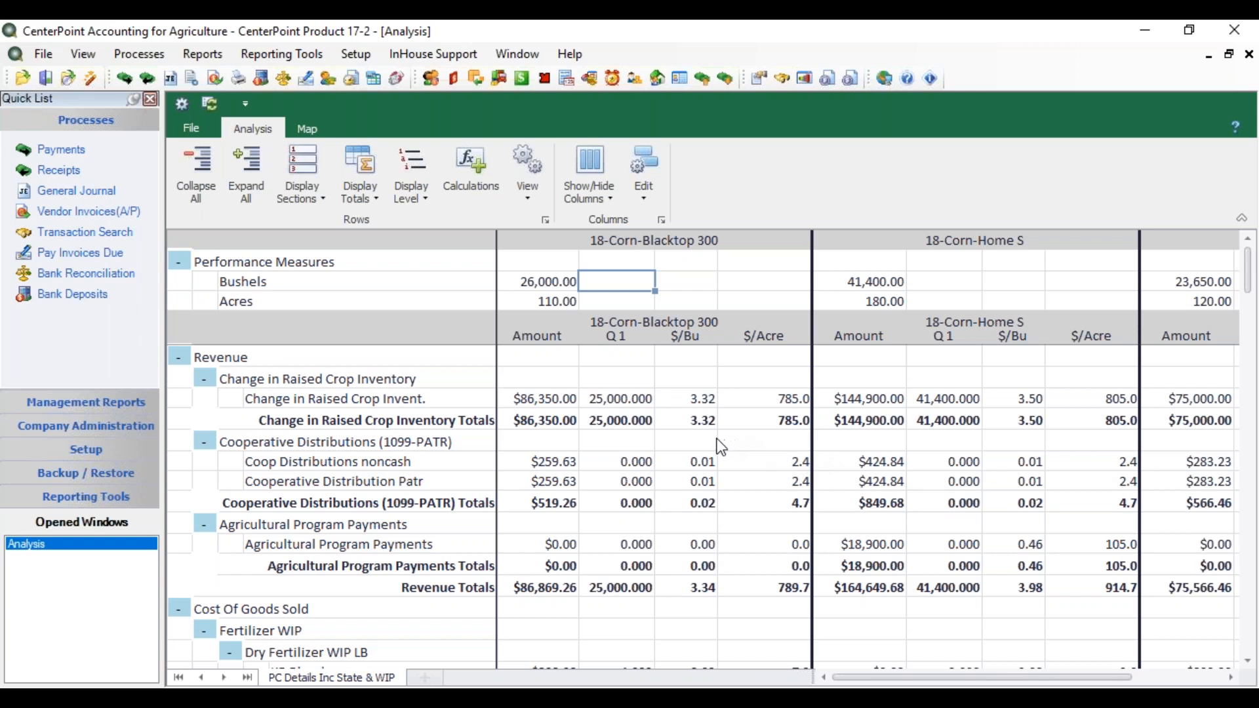
Step: Refresh the analysis to discard the what-if edits and reload the recorded data
left_click(211, 99)
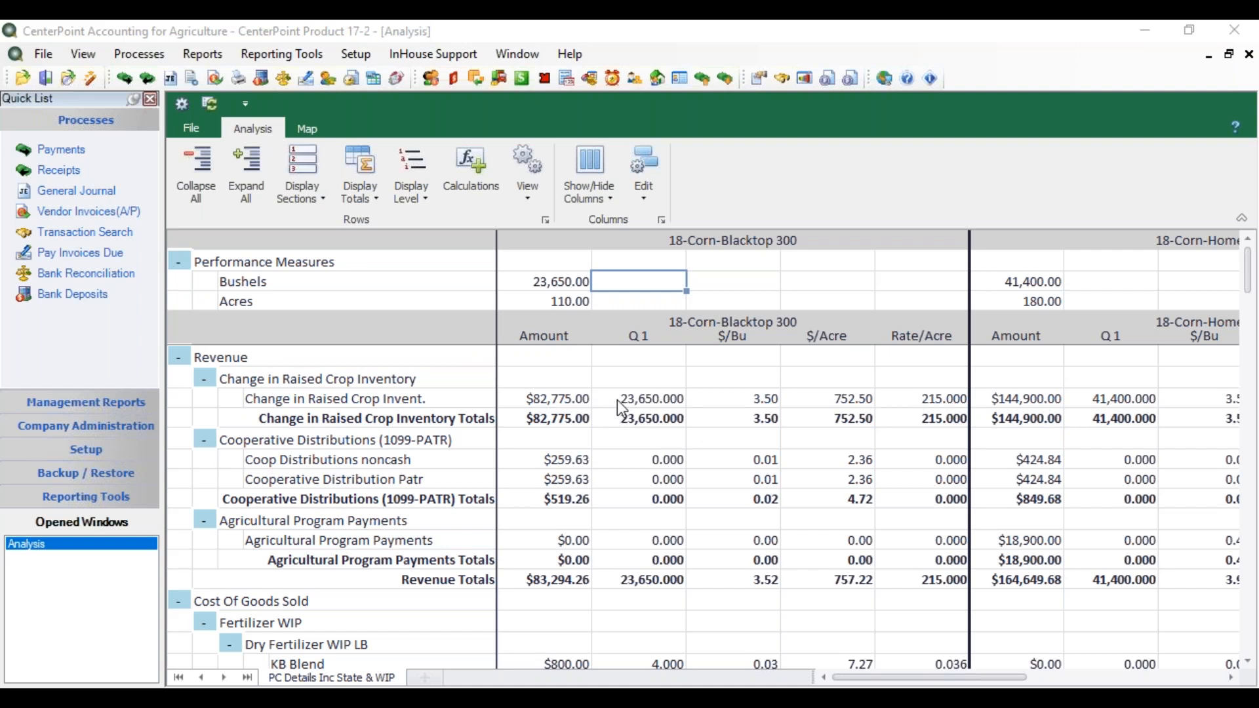
Step: Review the transactions behind the Change in Raised Crop Invent. amount of 18-Corn-Blacktop 300, including quantity, debit, credit and account
right_click(528, 398)
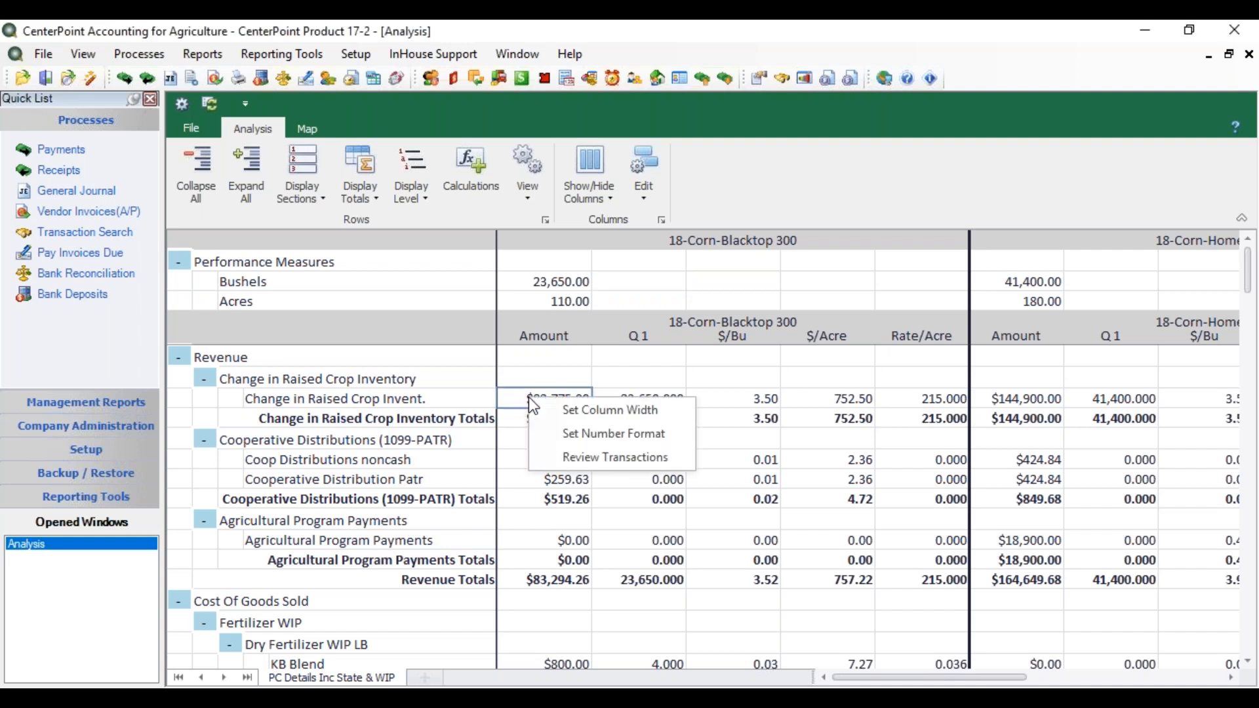
left_click(564, 458)
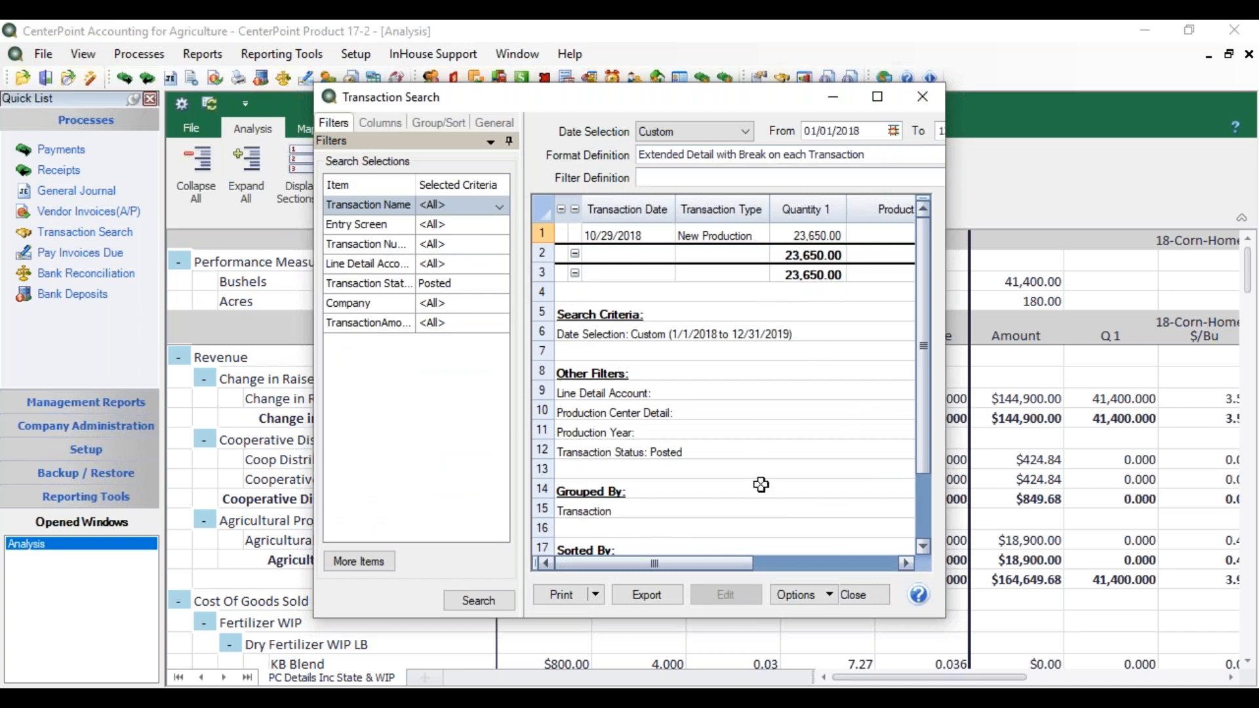
left_click_drag(748, 558, 817, 558)
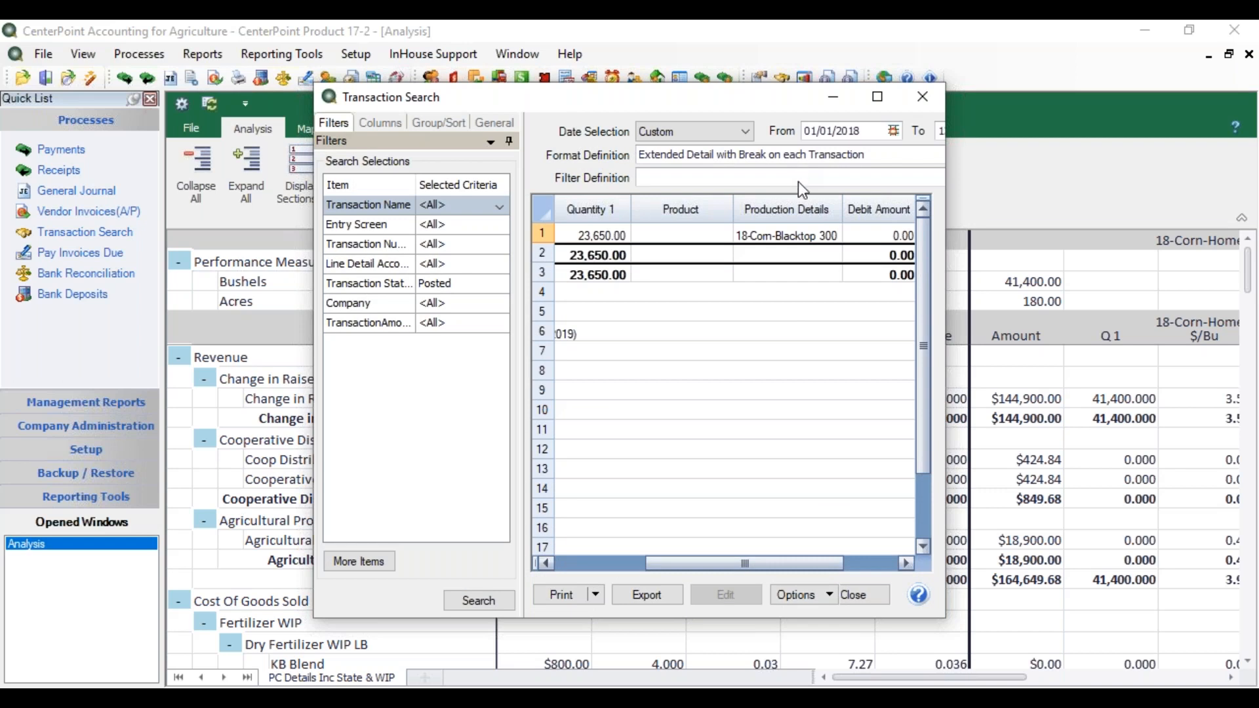
left_click_drag(810, 564, 857, 560)
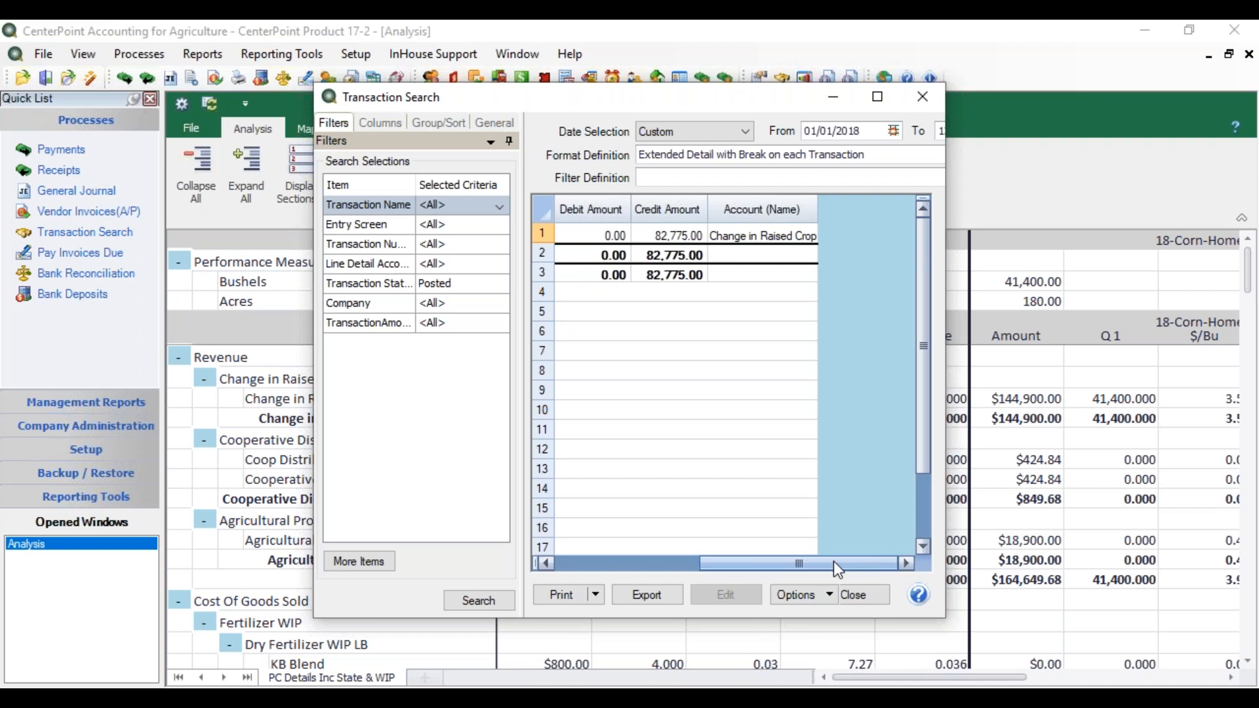
left_click_drag(759, 577, 705, 583)
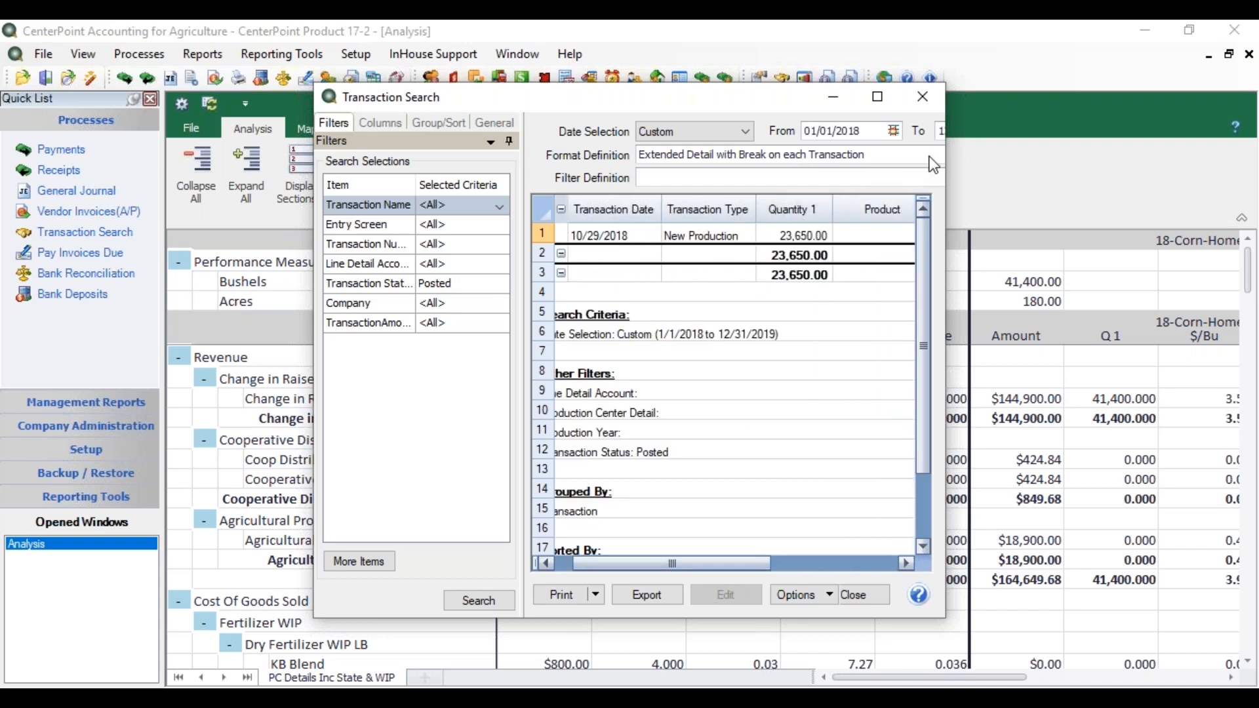
Step: Save the Extended Detail with Break on each Transaction format as the default definition, overwriting the existing one, and close the transaction search
left_click_drag(946, 178, 1120, 178)
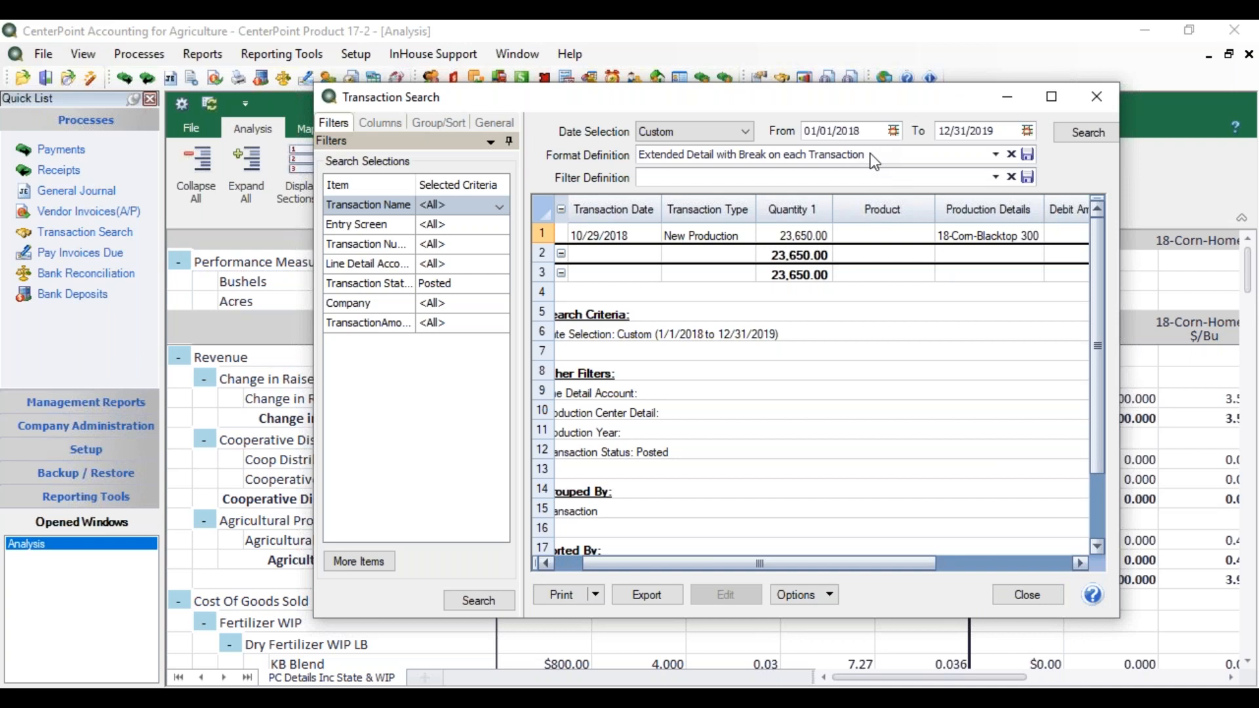
left_click(1028, 156)
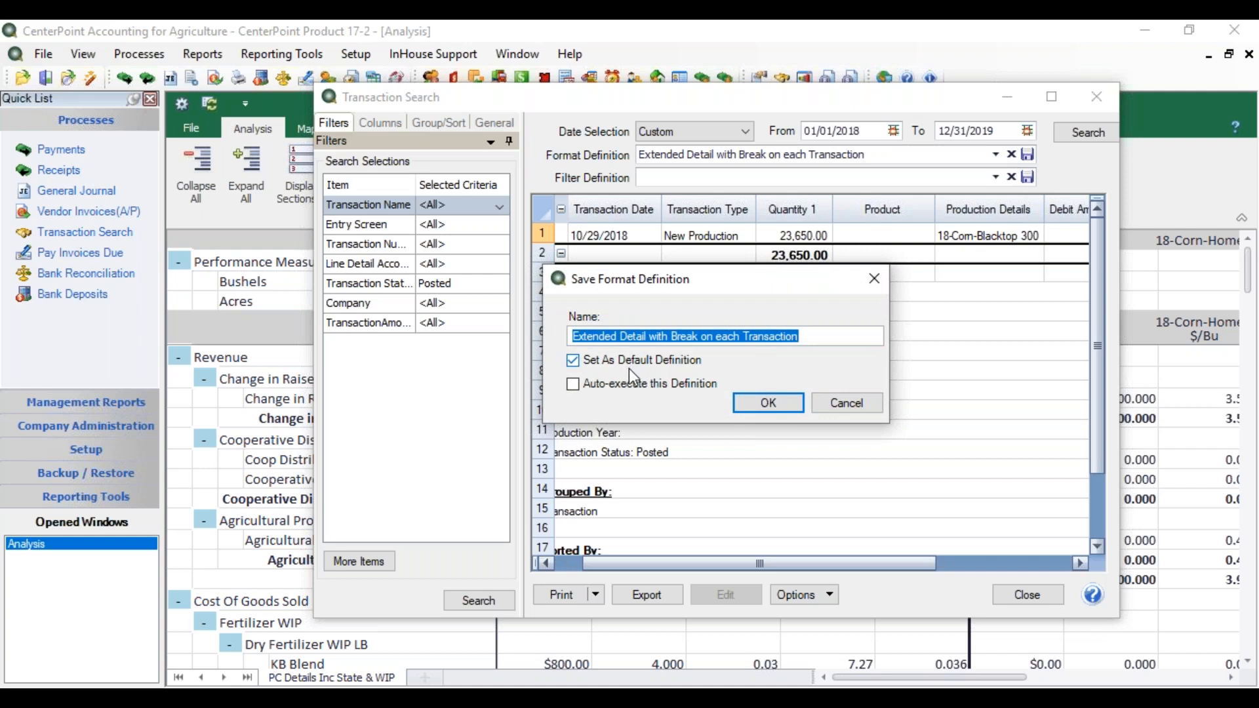
left_click(834, 403)
left_click(994, 155)
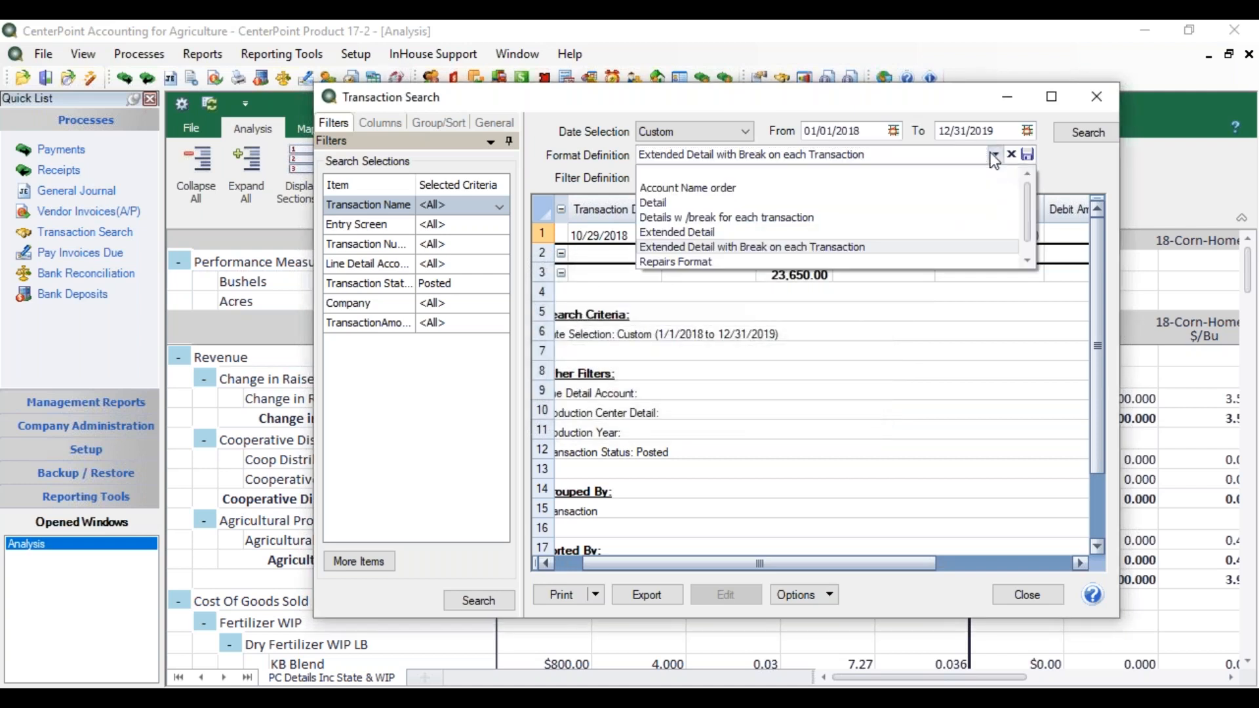
left_click(774, 245)
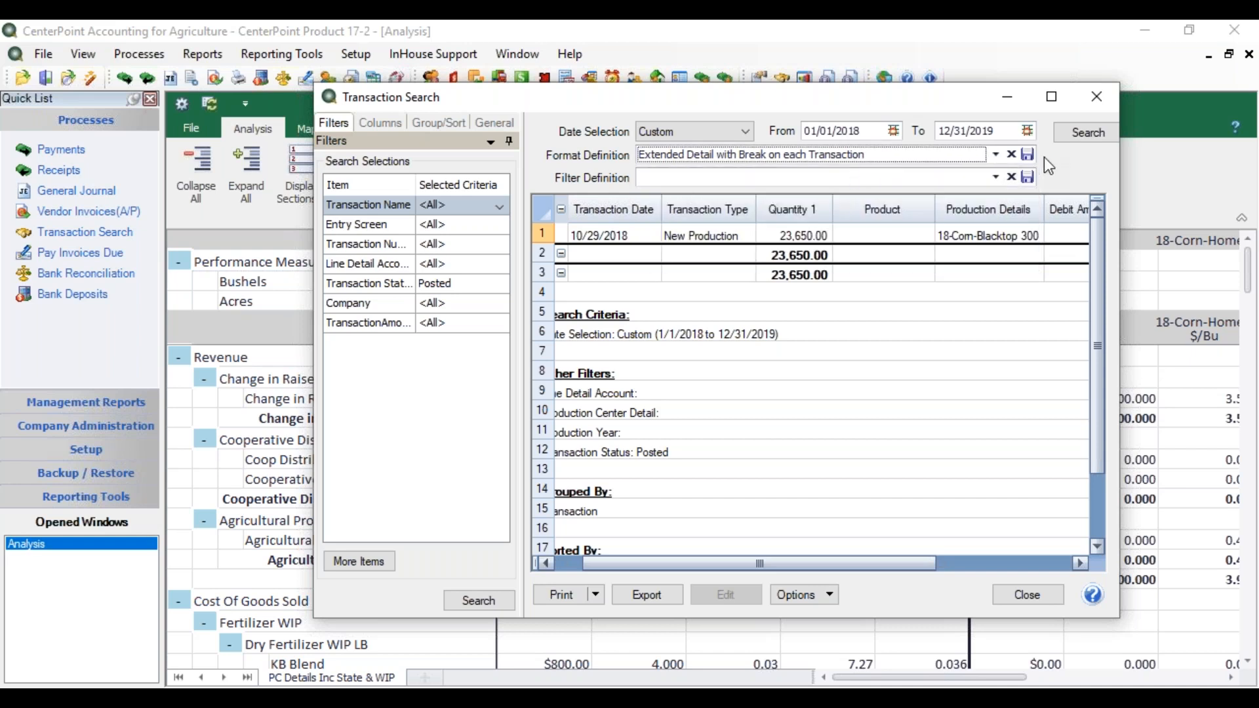
left_click(1028, 154)
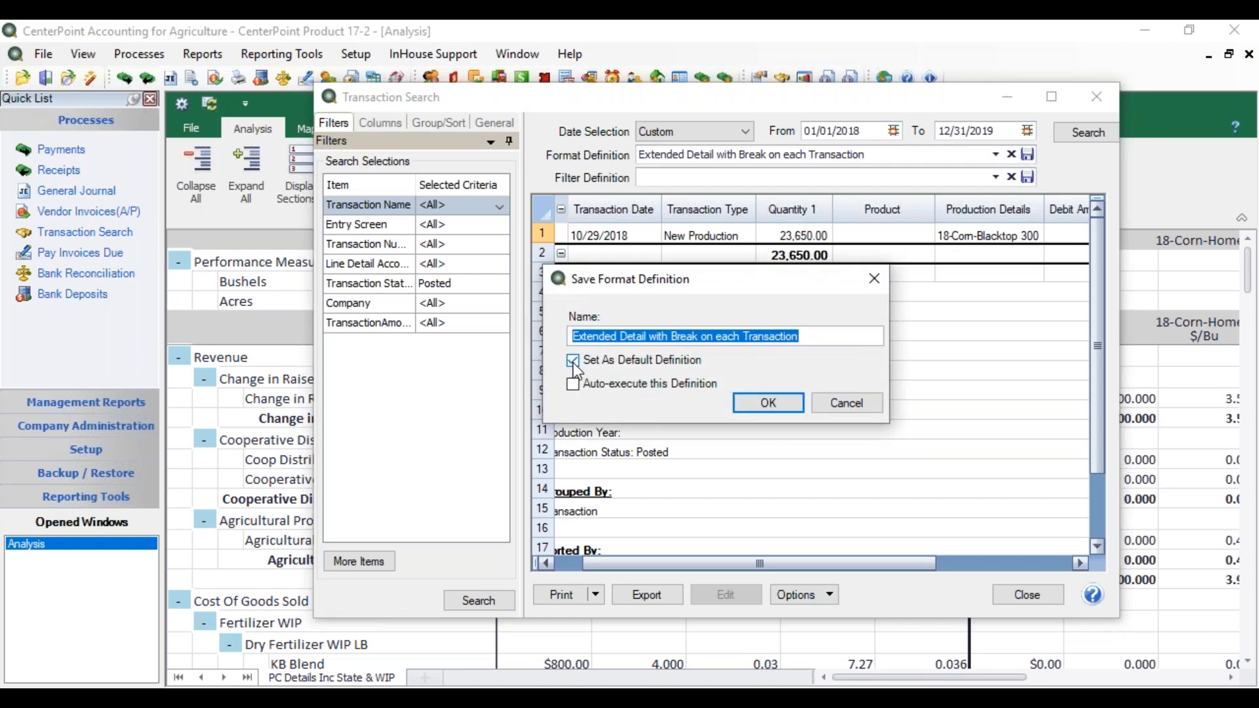
left_click(765, 407)
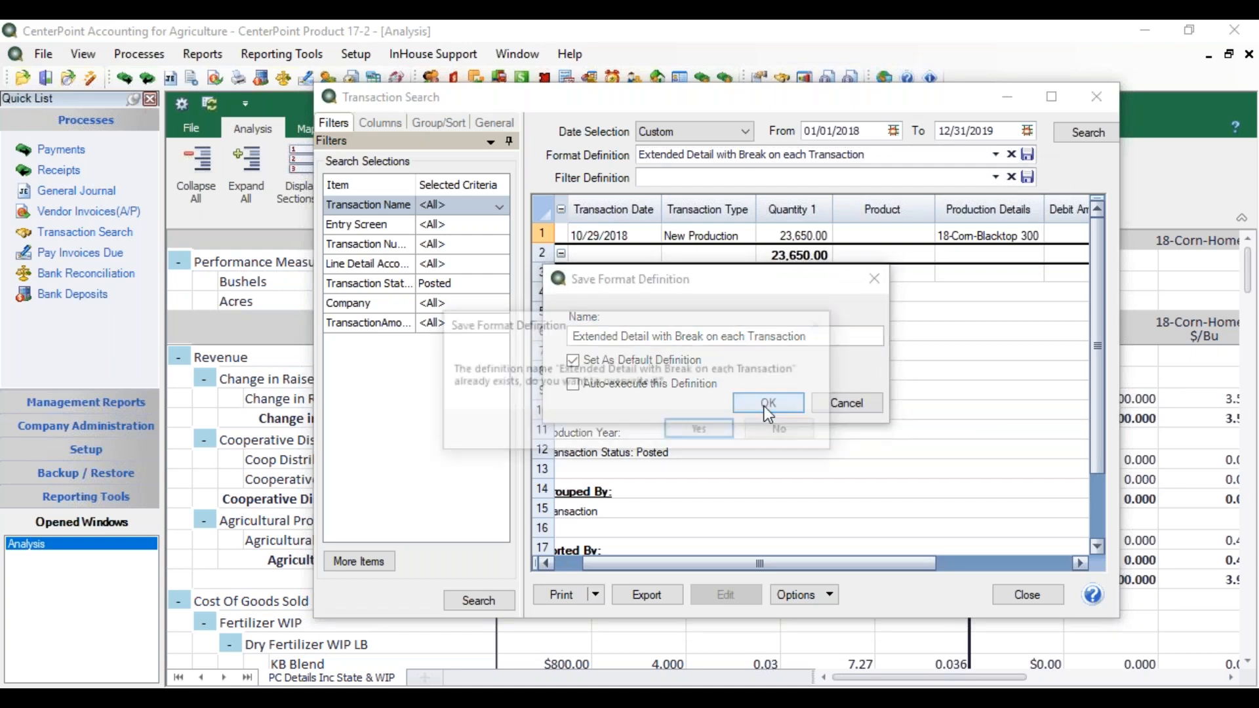
left_click(717, 427)
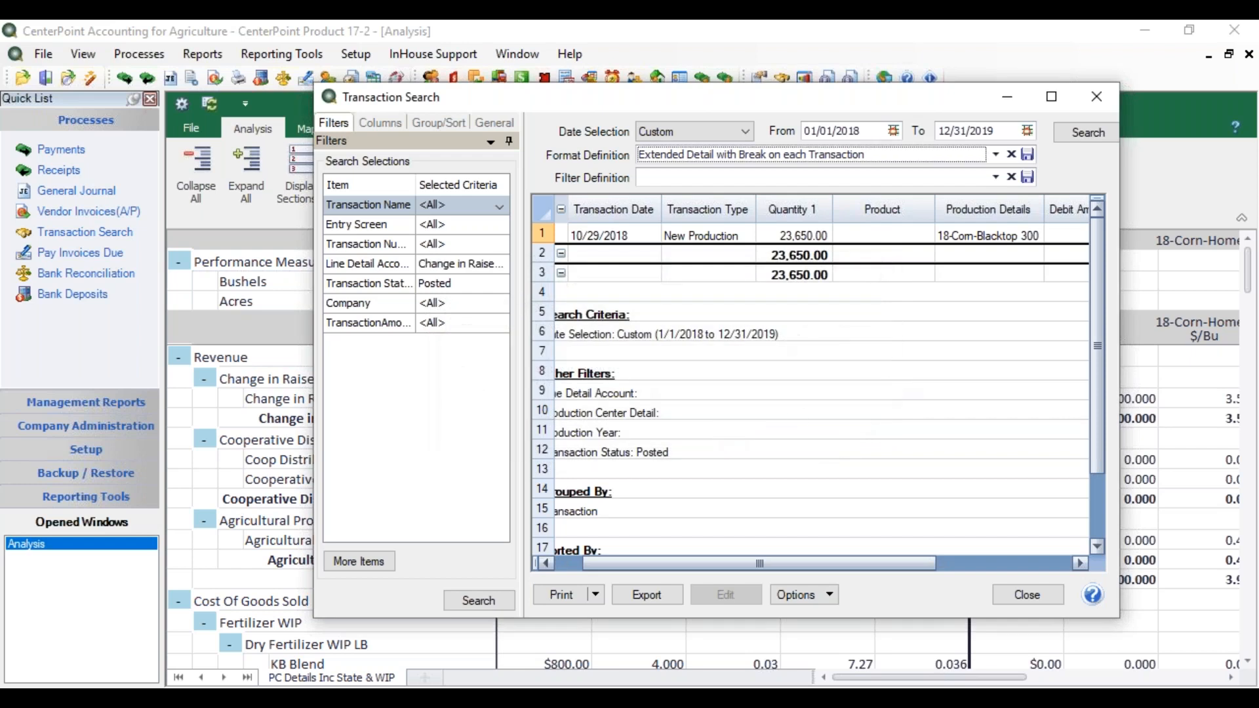
left_click(1096, 98)
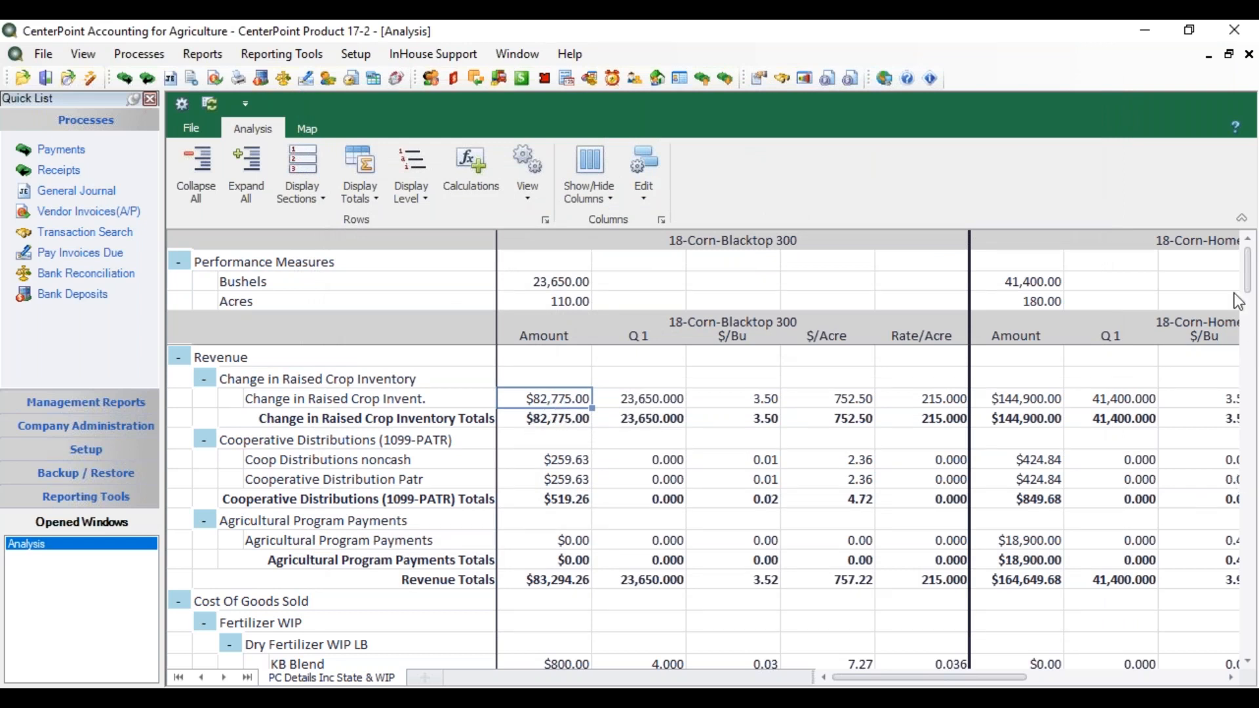
Step: Show the analysis as a field map and view the details of the 18-Corn-Home S field
left_click_drag(1248, 281, 1248, 273)
left_click(308, 131)
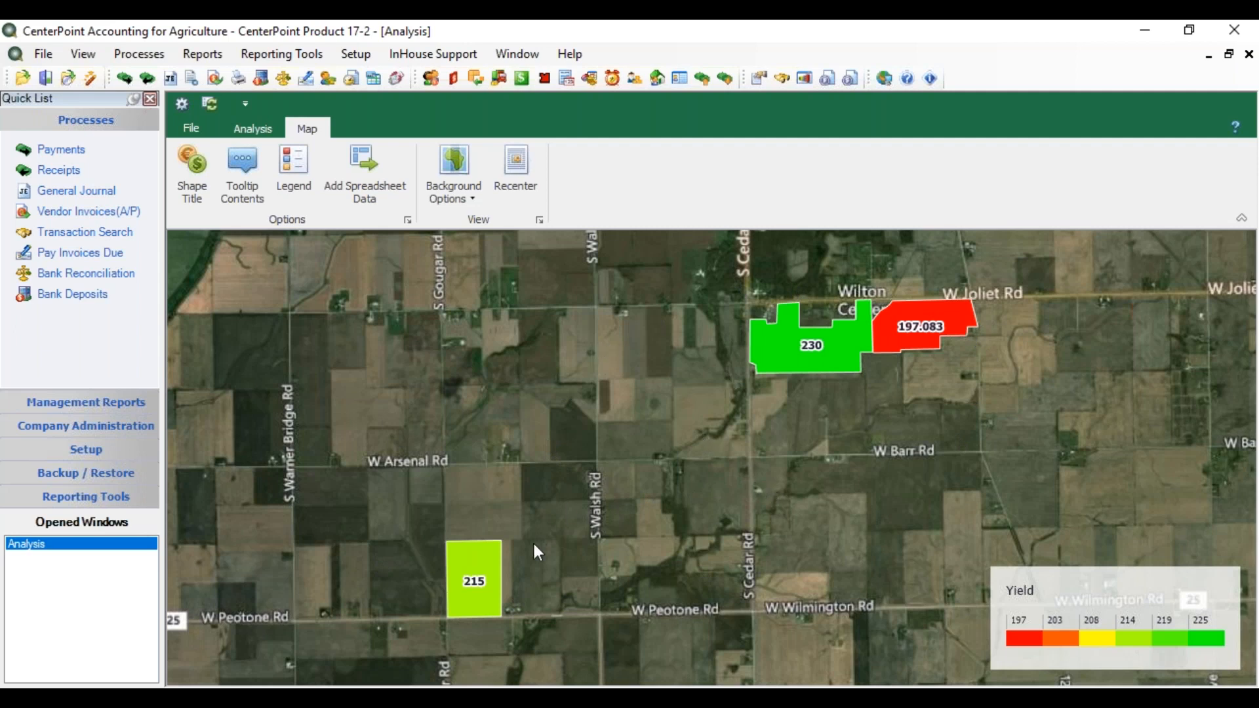
mouse_move(787, 363)
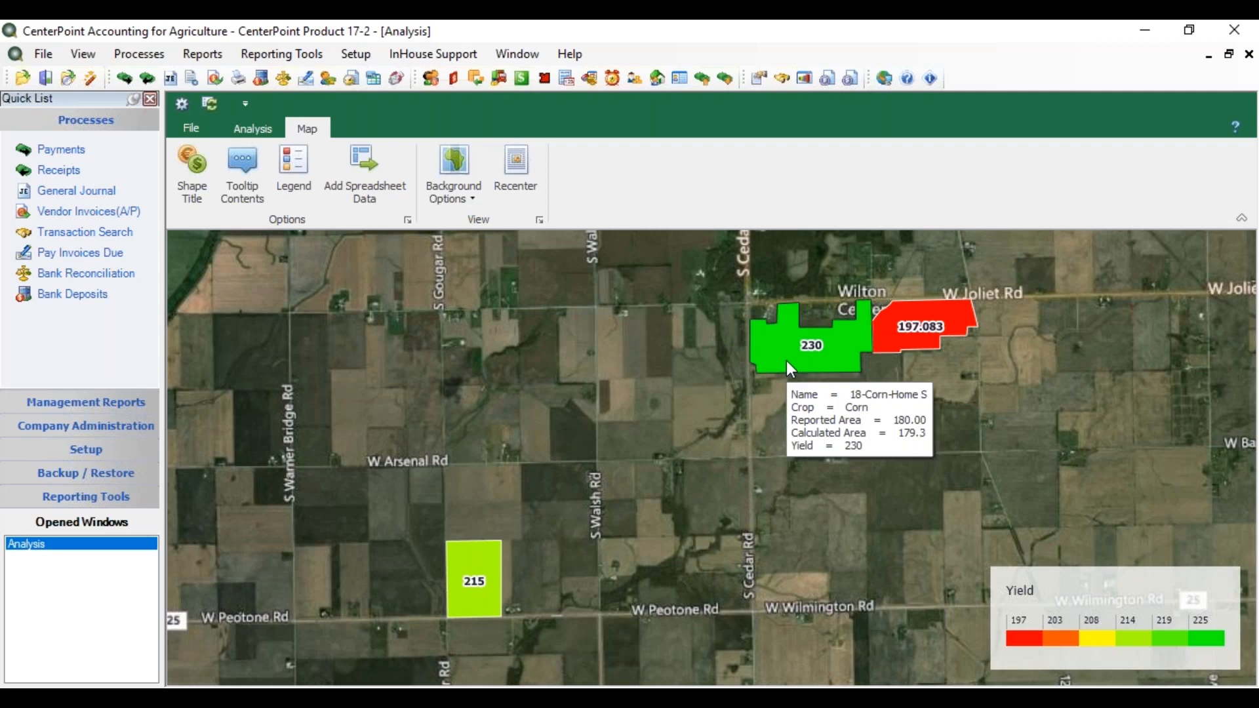